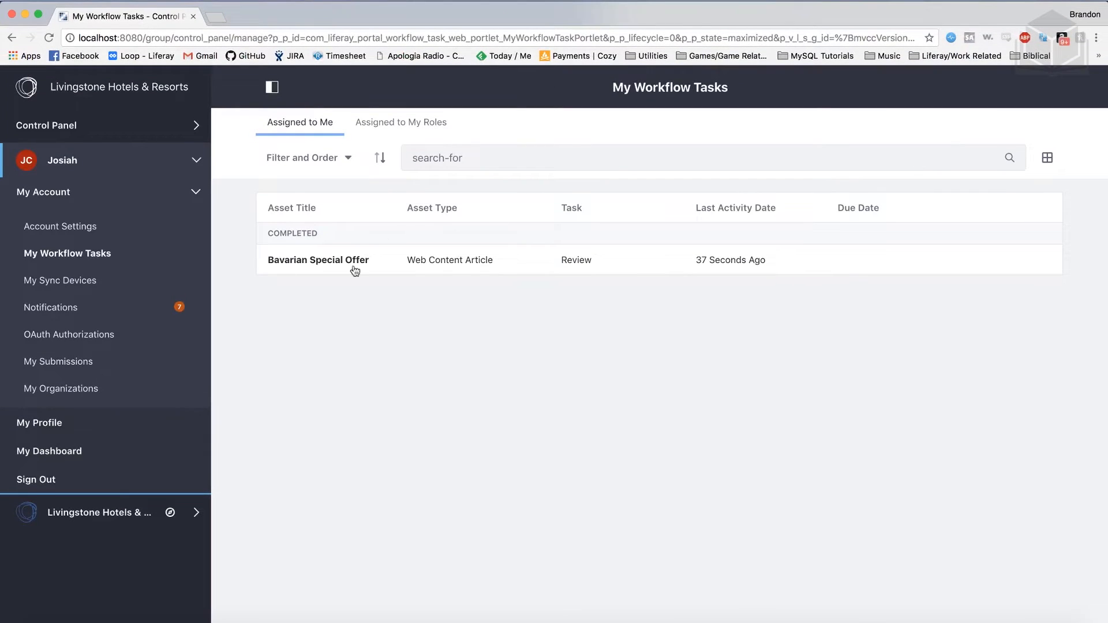
- Open the Control Panel's Workflow configuration and start a new workflow definition
left_click(142, 135)
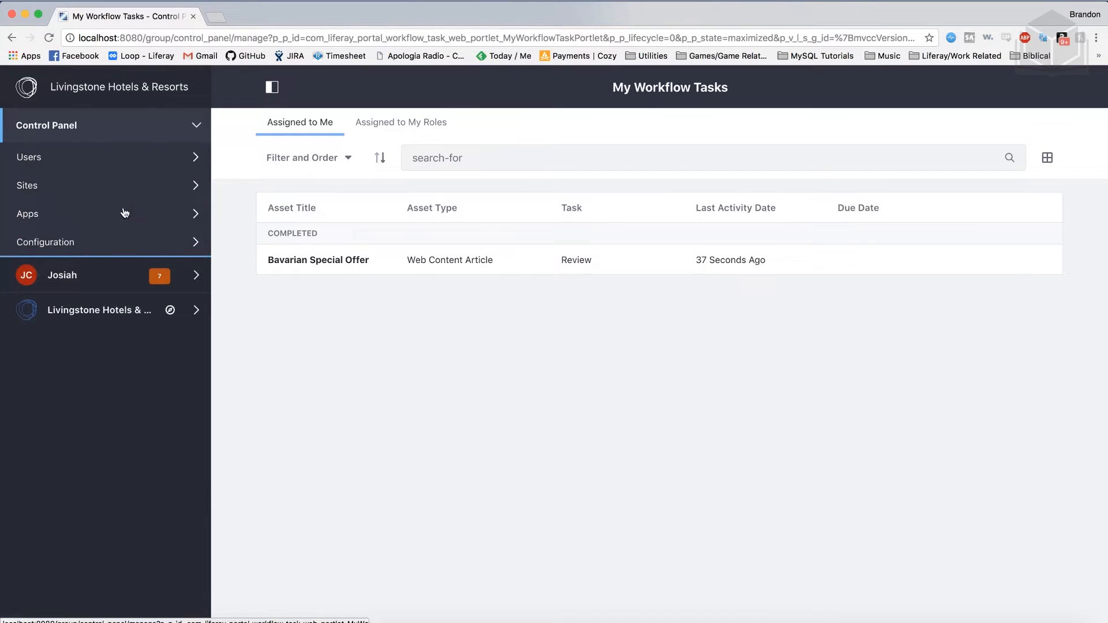
left_click(123, 246)
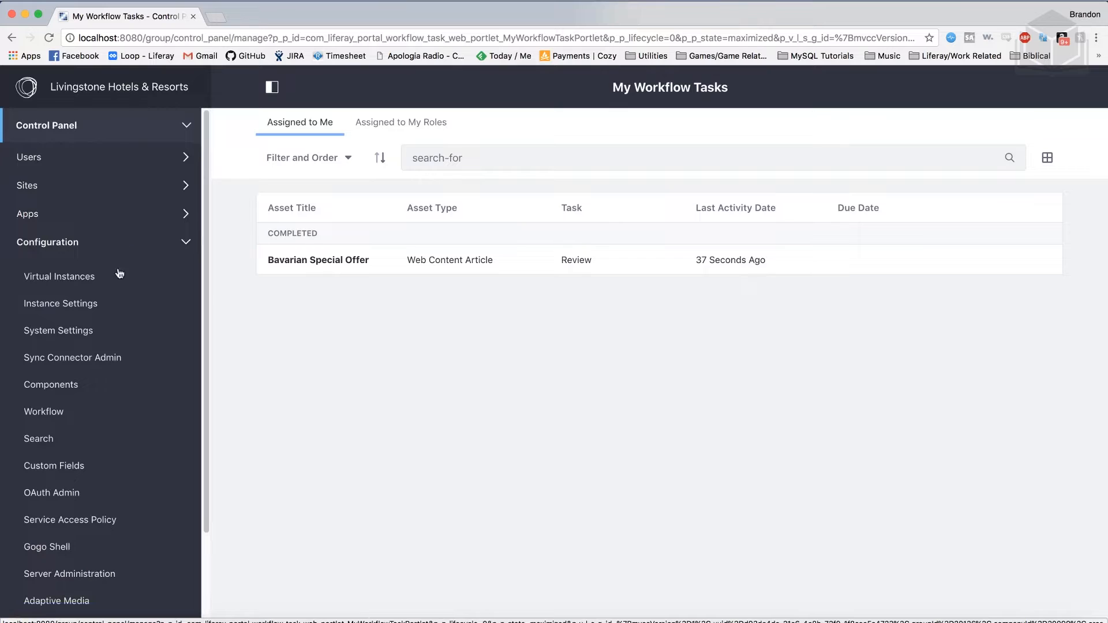
left_click(52, 412)
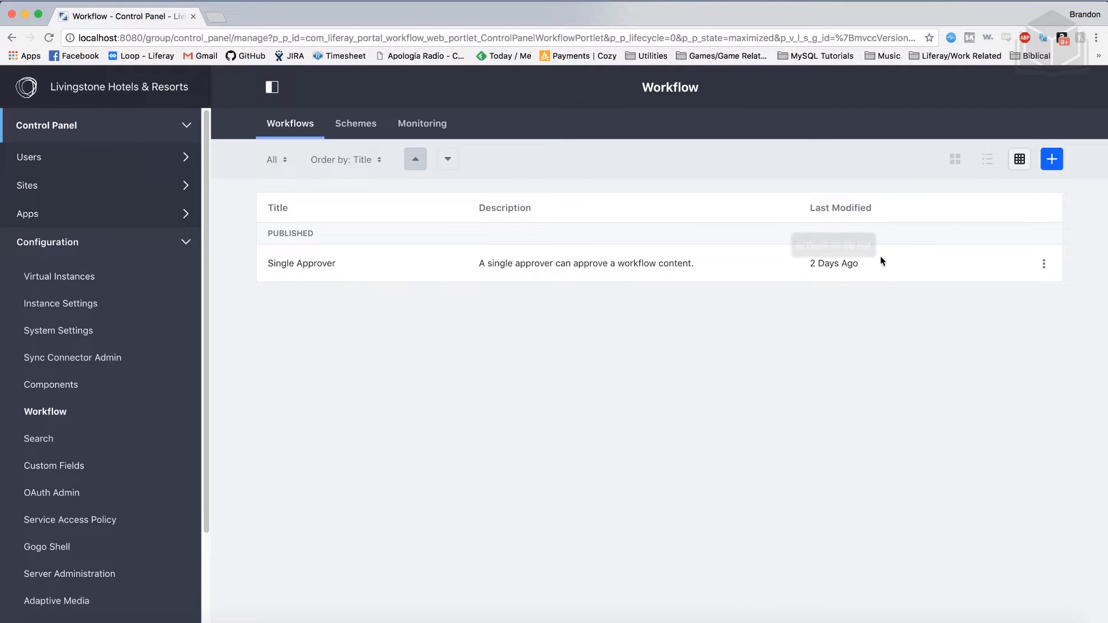
left_click(1055, 165)
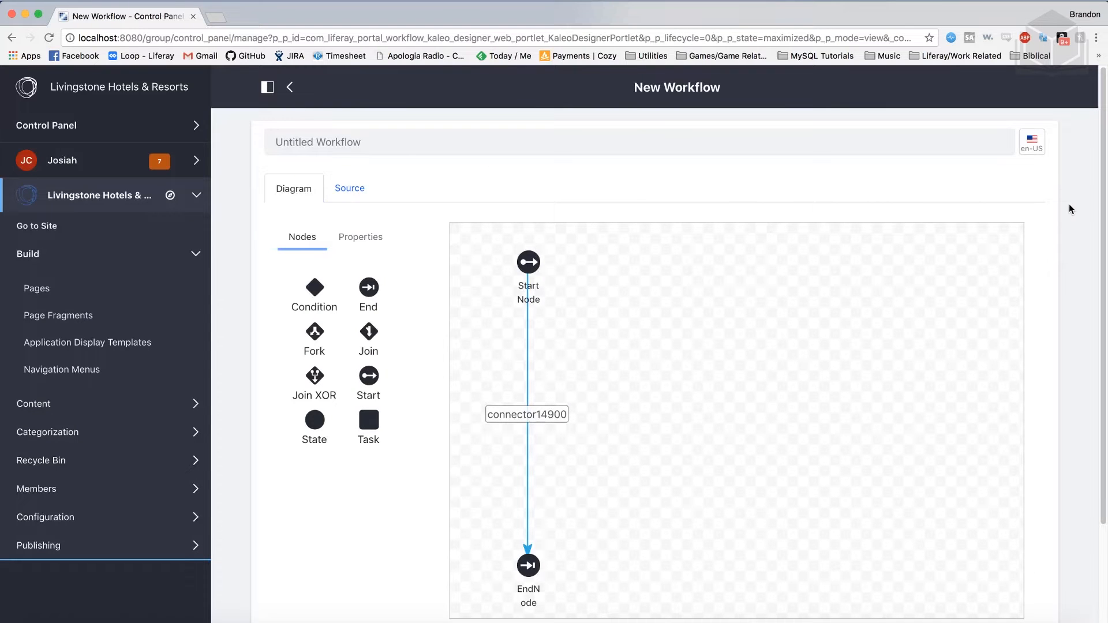
- Hide the product menu to widen the designer and title the new workflow "Parallel Review"
scroll(1069, 206, "down", 1)
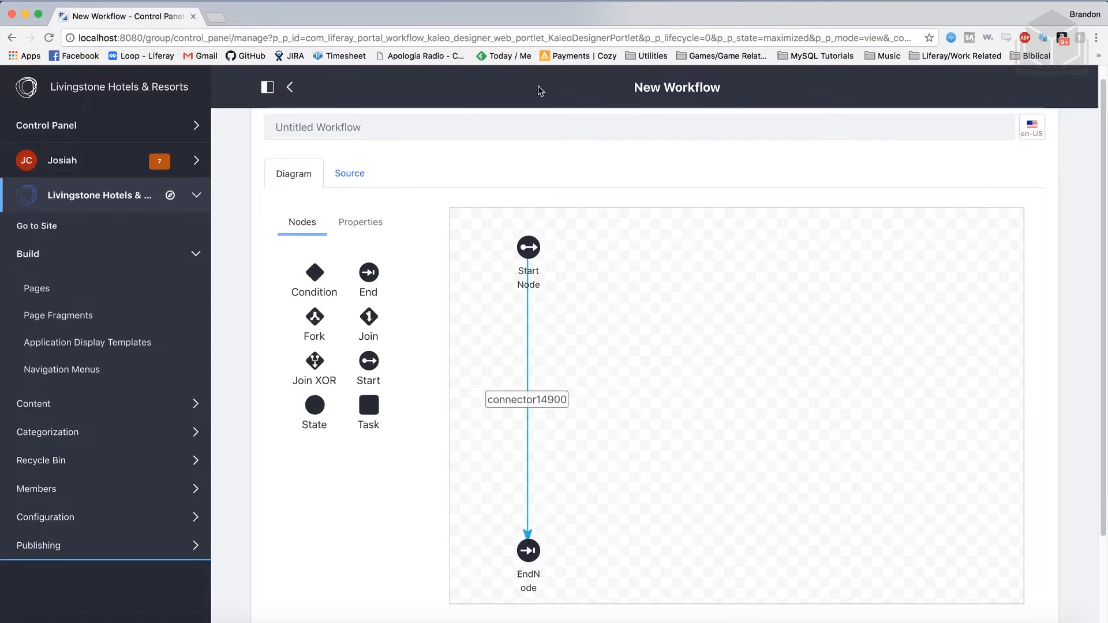
left_click(269, 89)
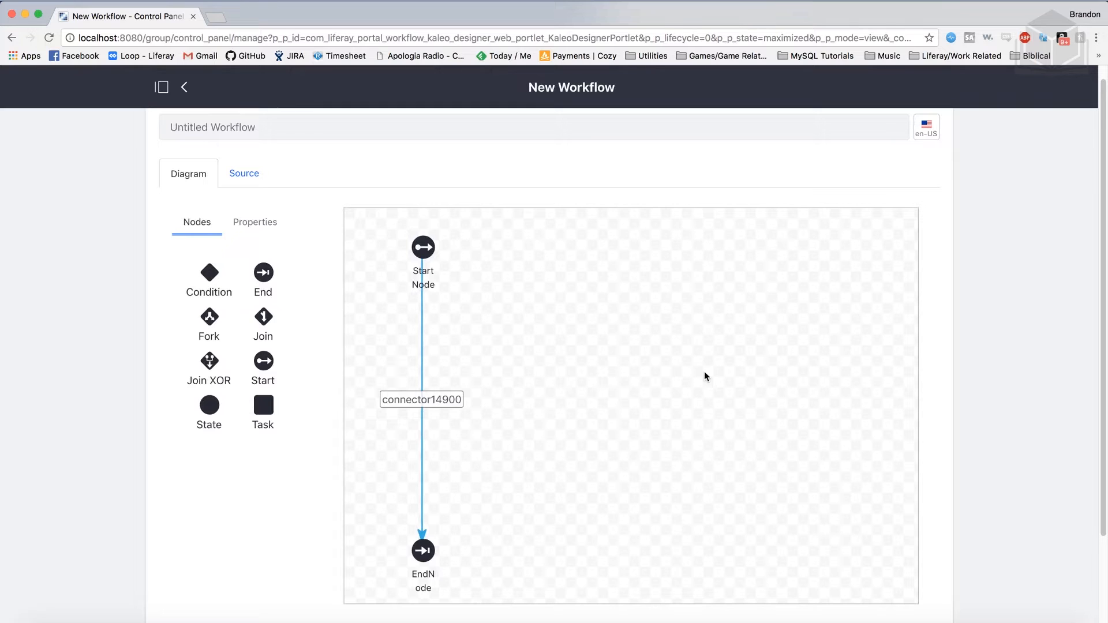
scroll(672, 358, "up", 1)
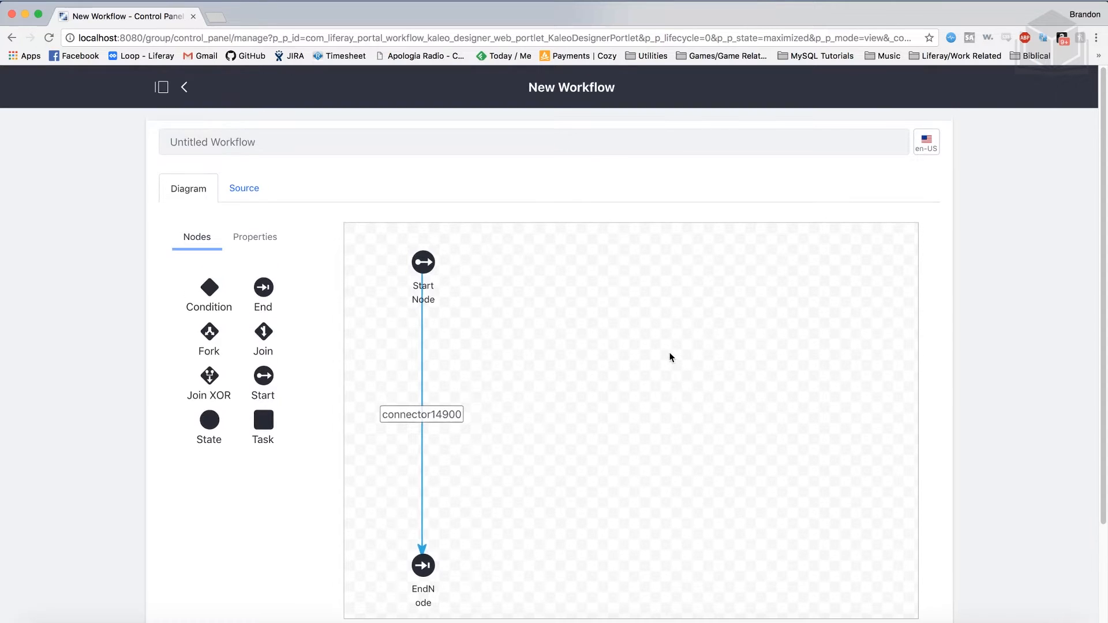
left_click(253, 142)
type("Parallel Review")
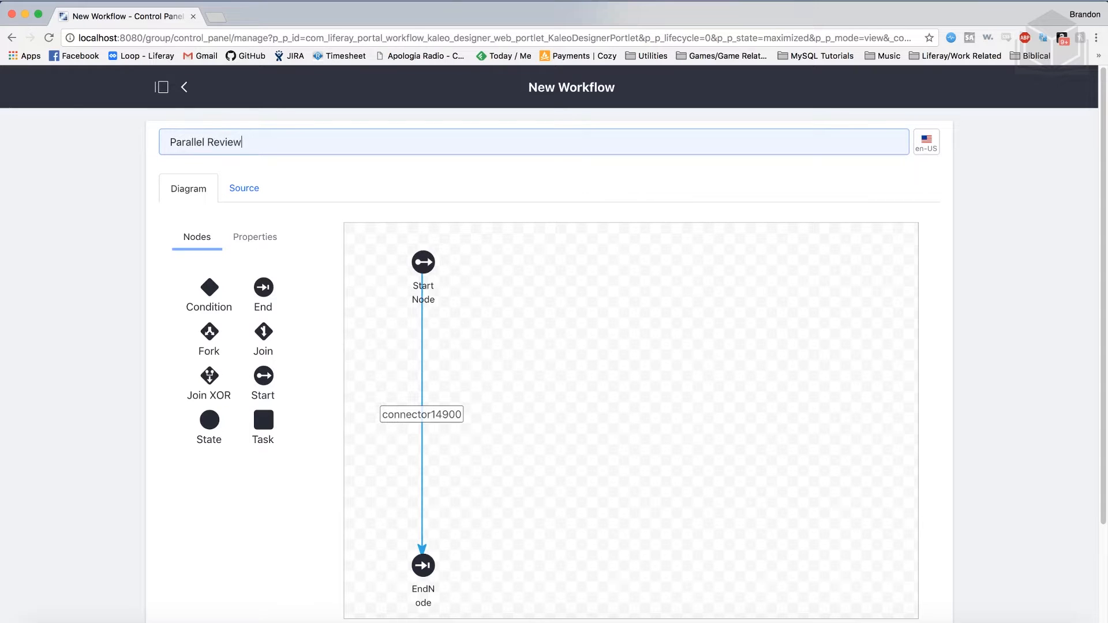
- Move the Start node to the canvas's left edge and the End node to its right edge, both about mid-height
scroll(570, 263, "down", 1)
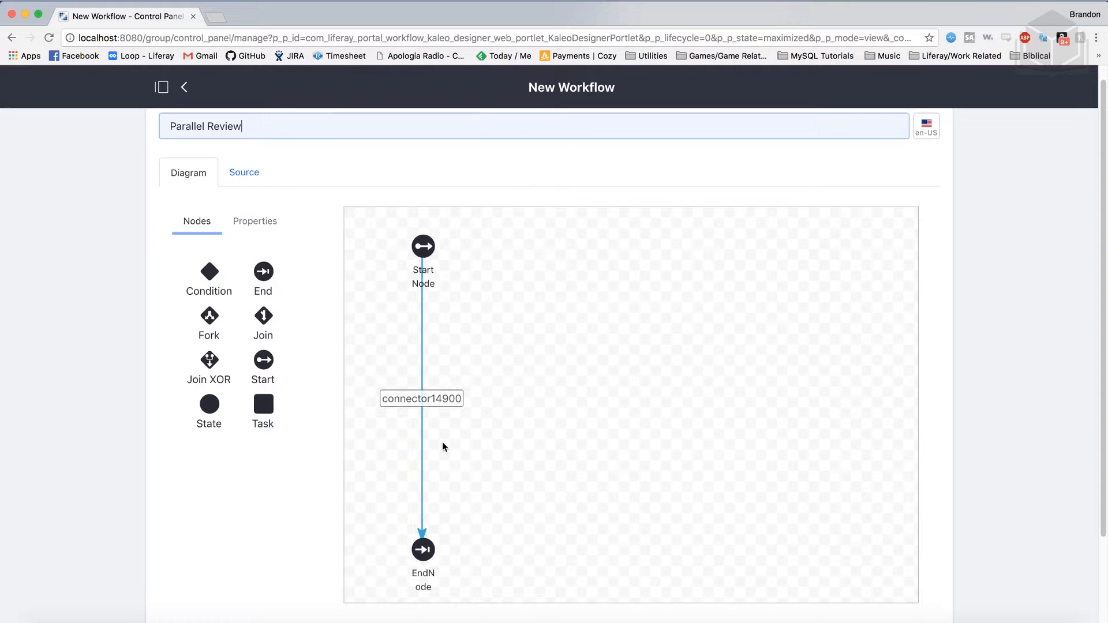
scroll(663, 411, "down", 2)
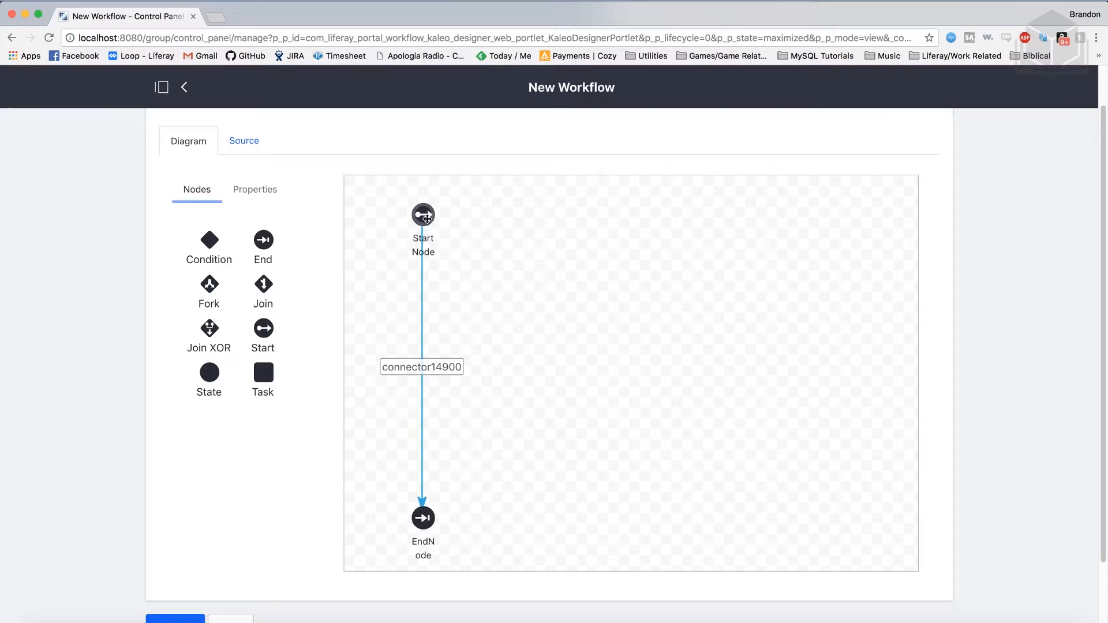
left_click_drag(423, 214, 359, 364)
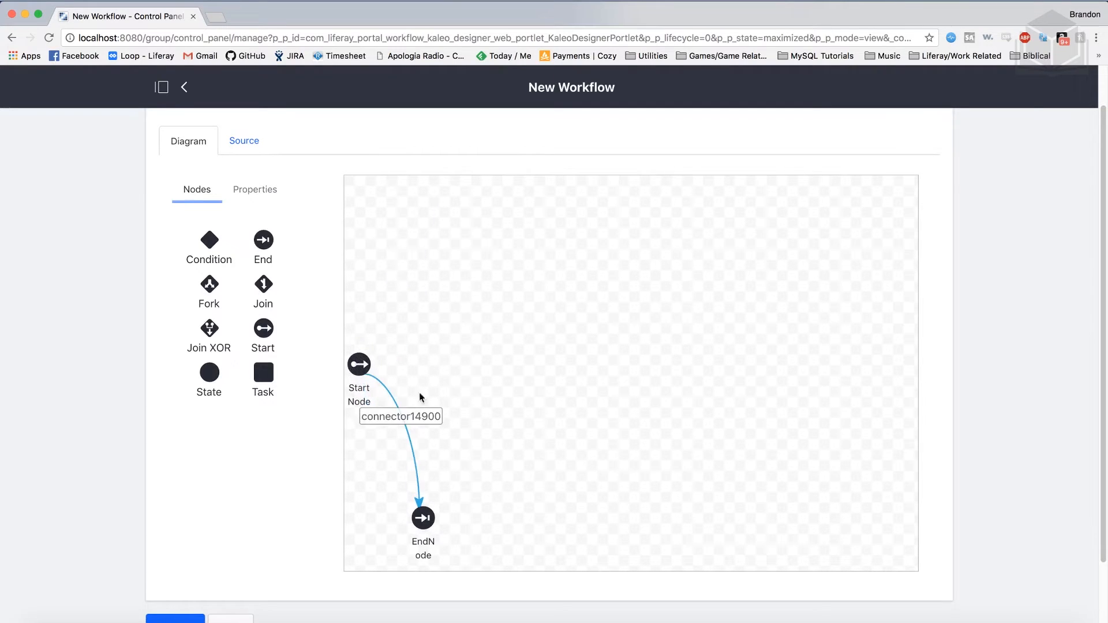
left_click_drag(423, 518, 902, 367)
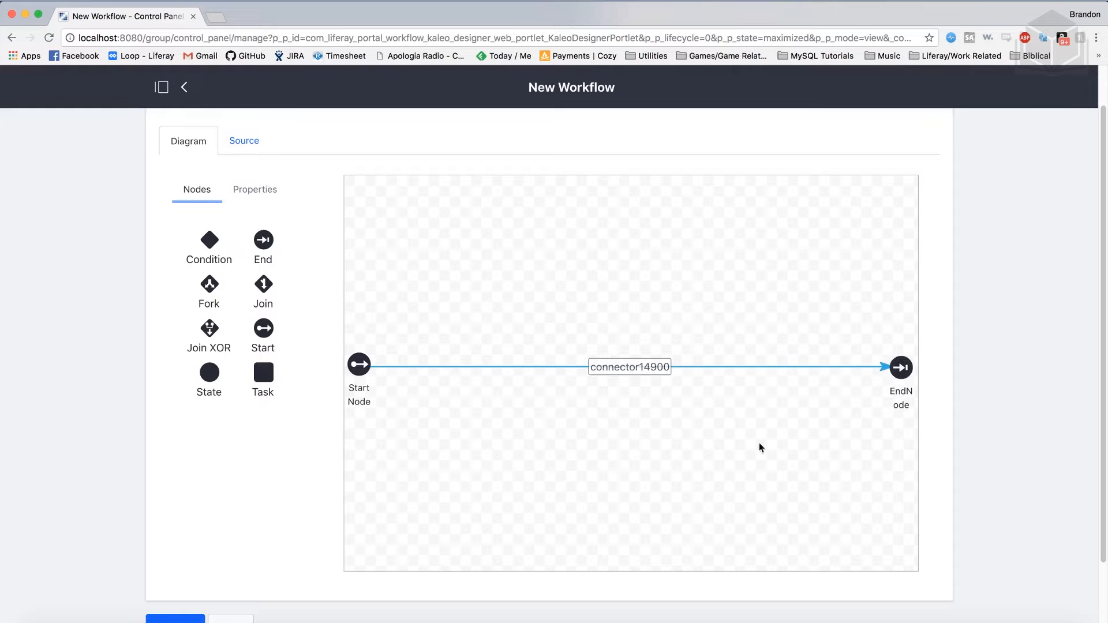
- Delete the connector between the Start node and the End node
left_click(723, 366)
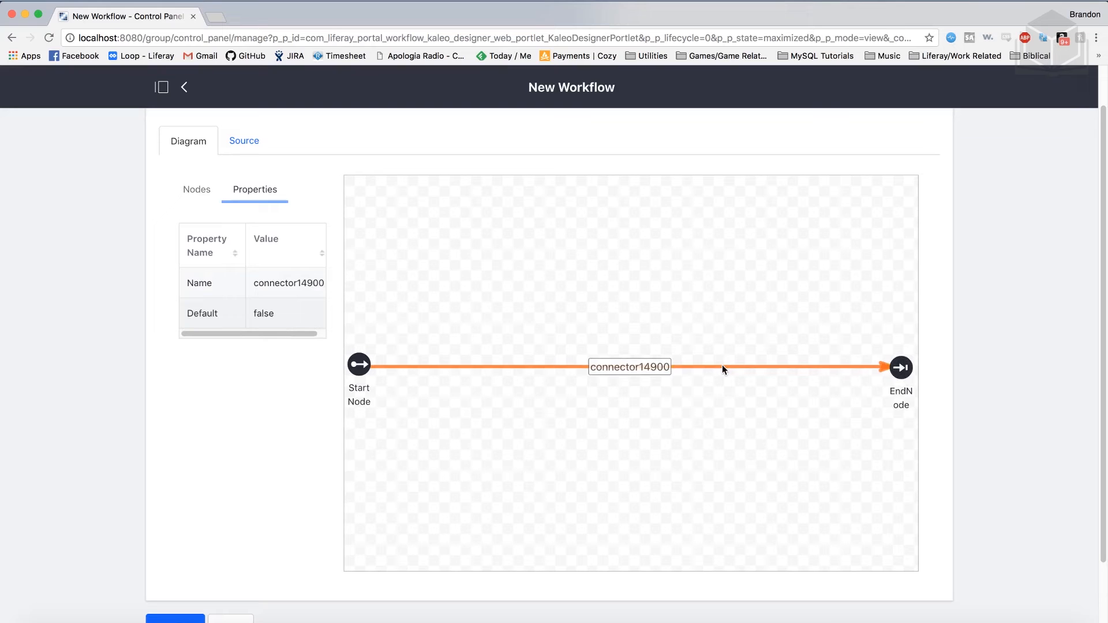
key("Delete")
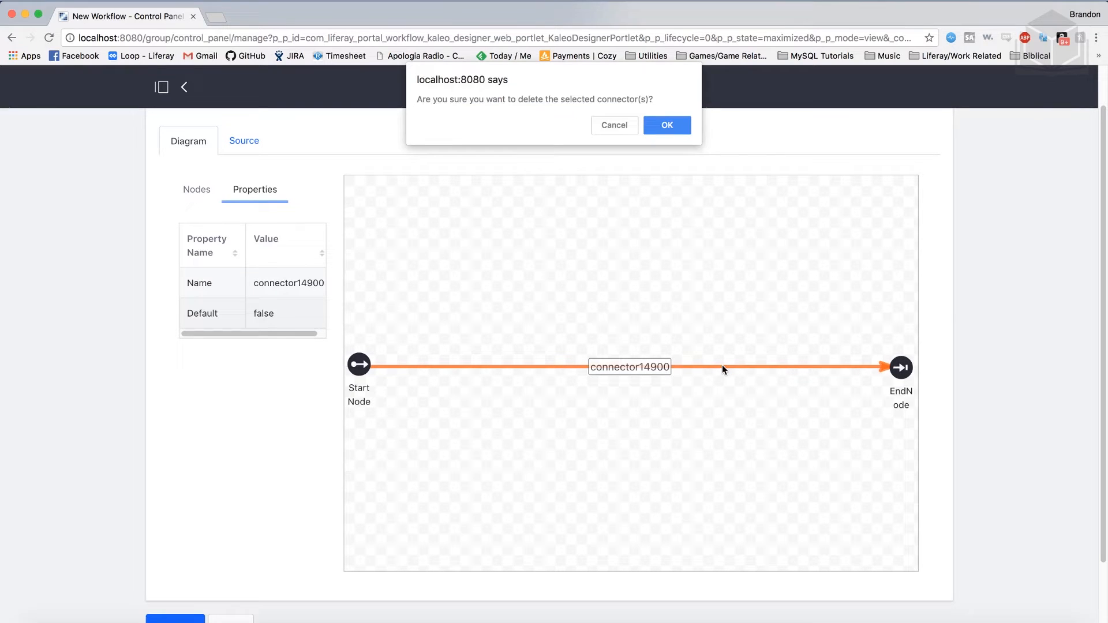
left_click(667, 125)
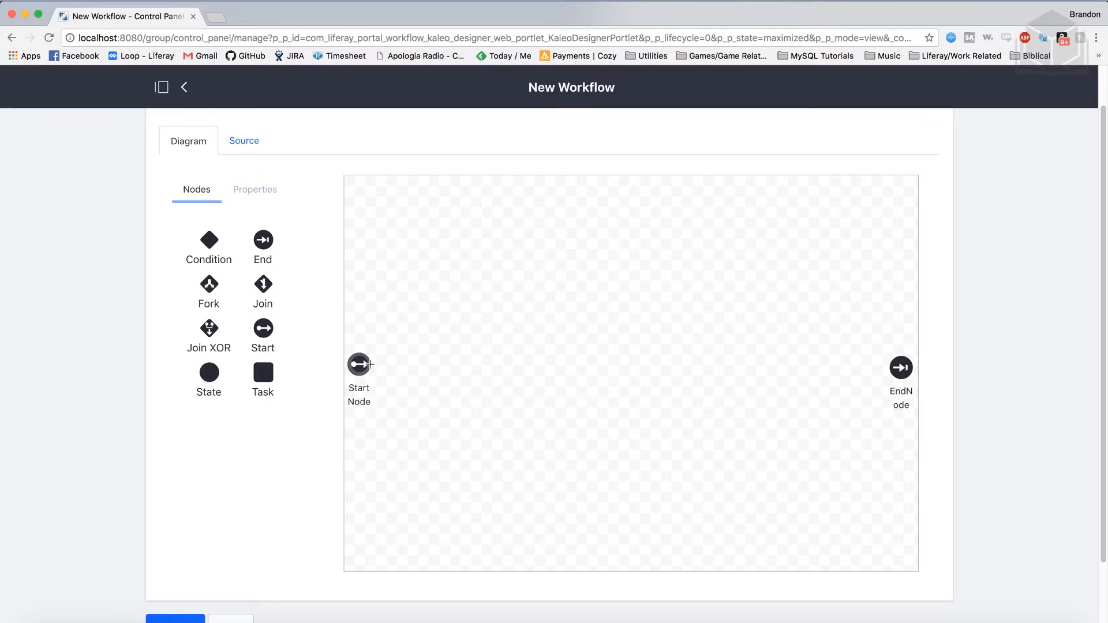
left_click_drag(369, 365, 448, 408)
left_click(448, 408)
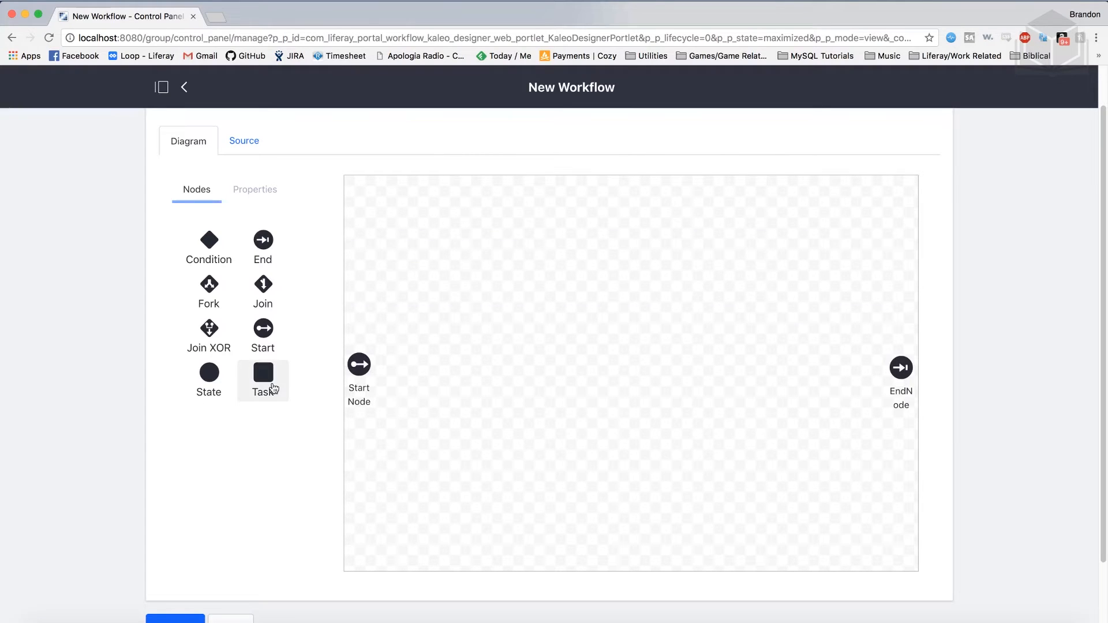
- Add two Task nodes midway between Start and End, vertically aligned, one near the canvas's upper edge and one near its lower edge
left_click_drag(273, 388, 625, 241)
left_click_drag(569, 463, 641, 504)
left_click_drag(623, 240, 621, 237)
left_click(682, 374)
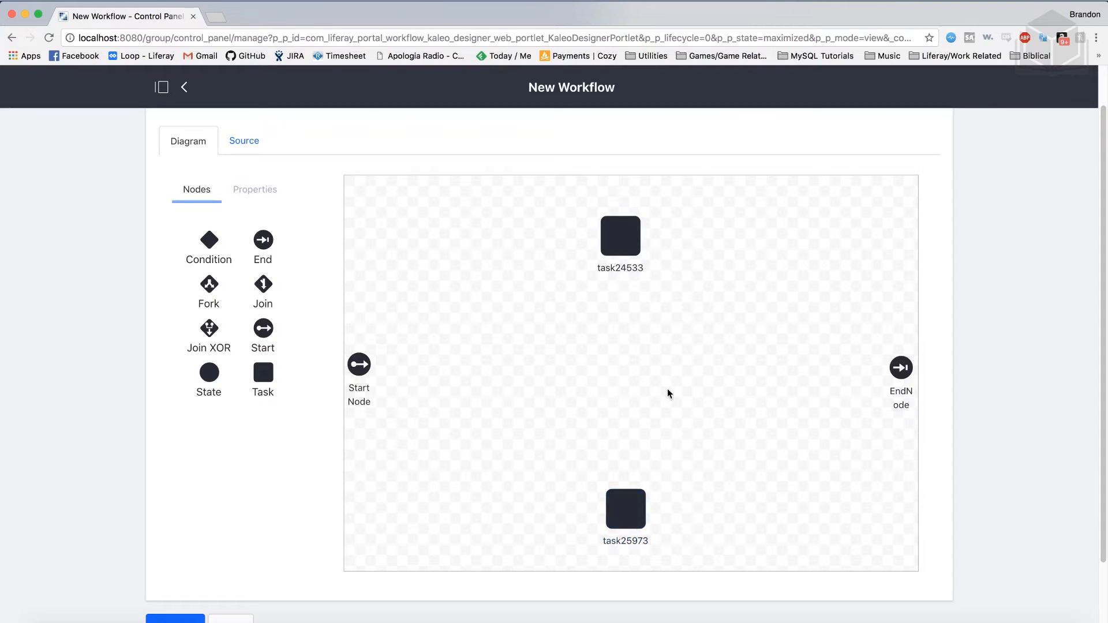
left_click_drag(624, 505, 621, 506)
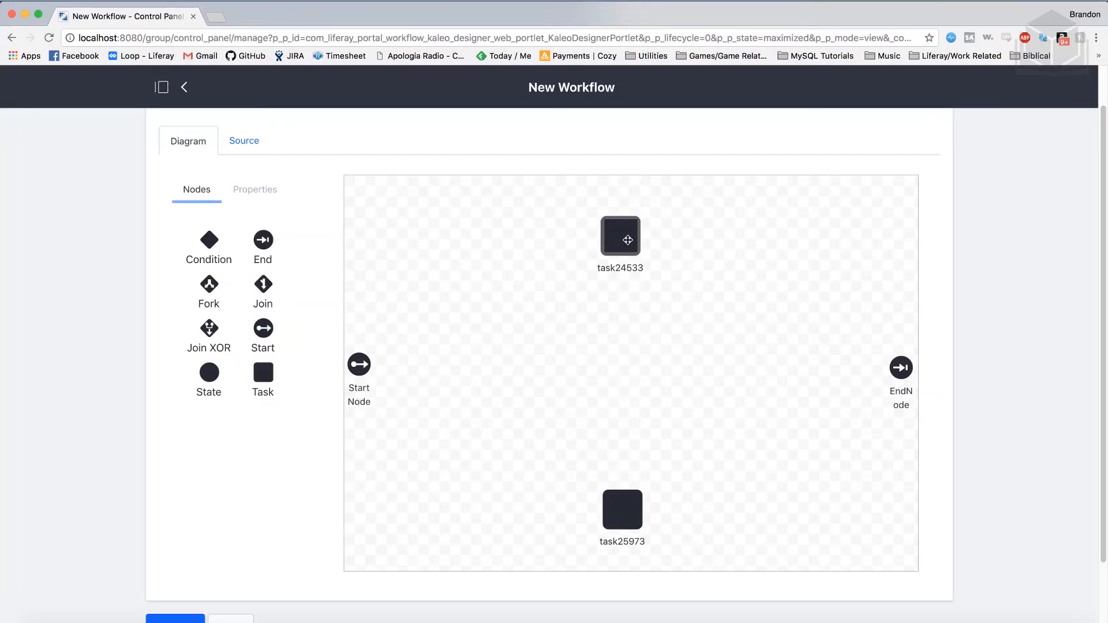
- Rename the upper task node "Administrator Review"
left_click(628, 239)
double_click(291, 316)
type("Ad")
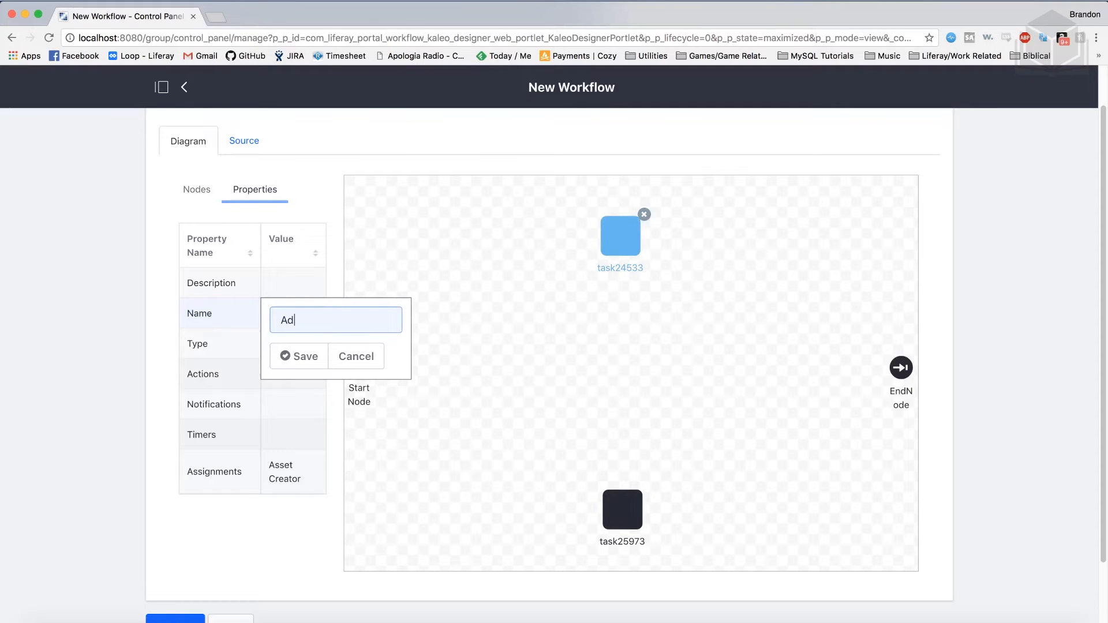
type("ministrator Review")
left_click(297, 357)
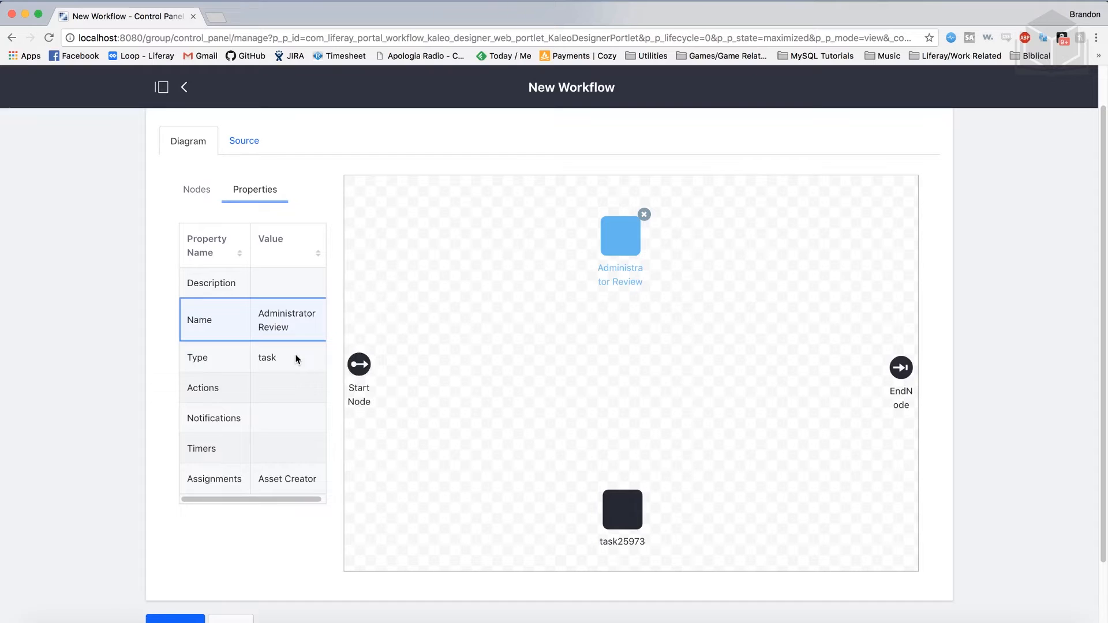
- Rename the lower task node "Copy-editing Review" and nudge both task nodes slightly upward on the canvas
left_click(617, 520)
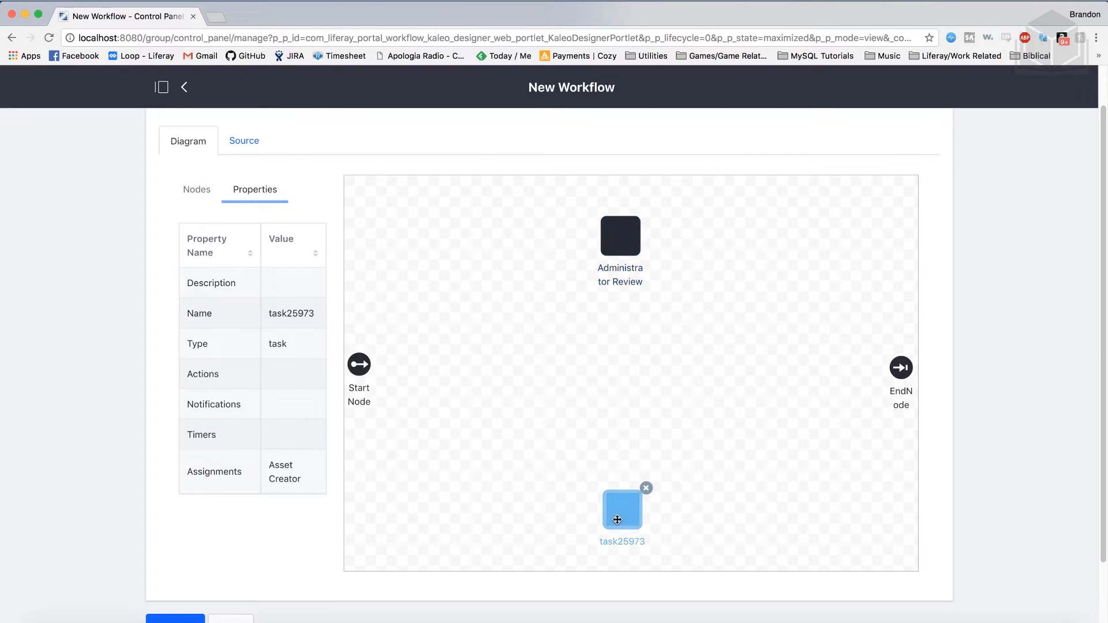
left_click(289, 313)
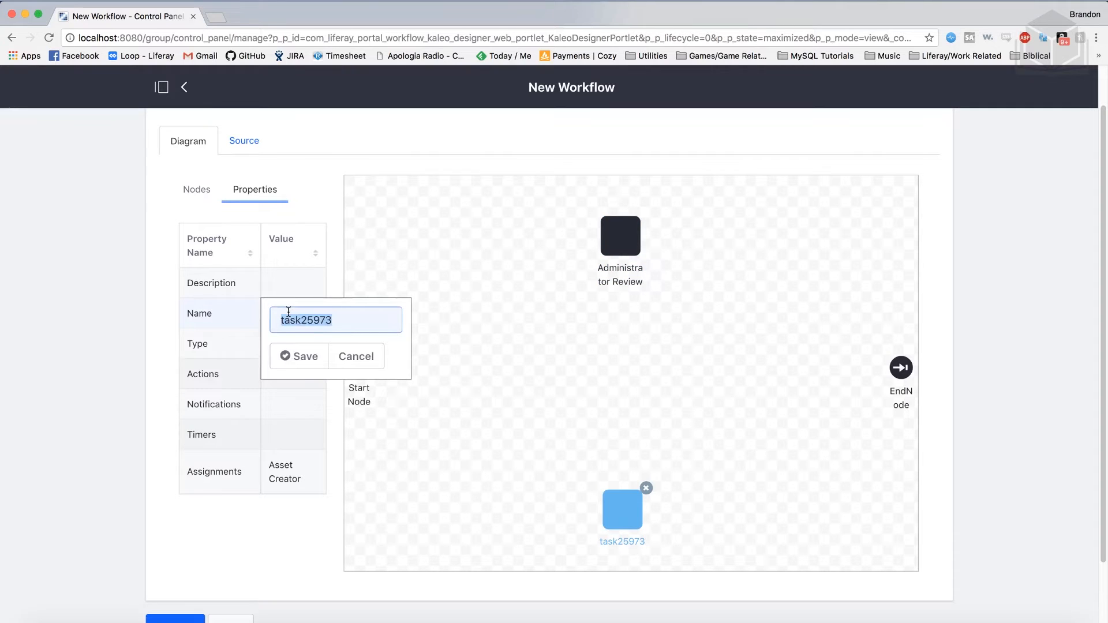
type("Copy")
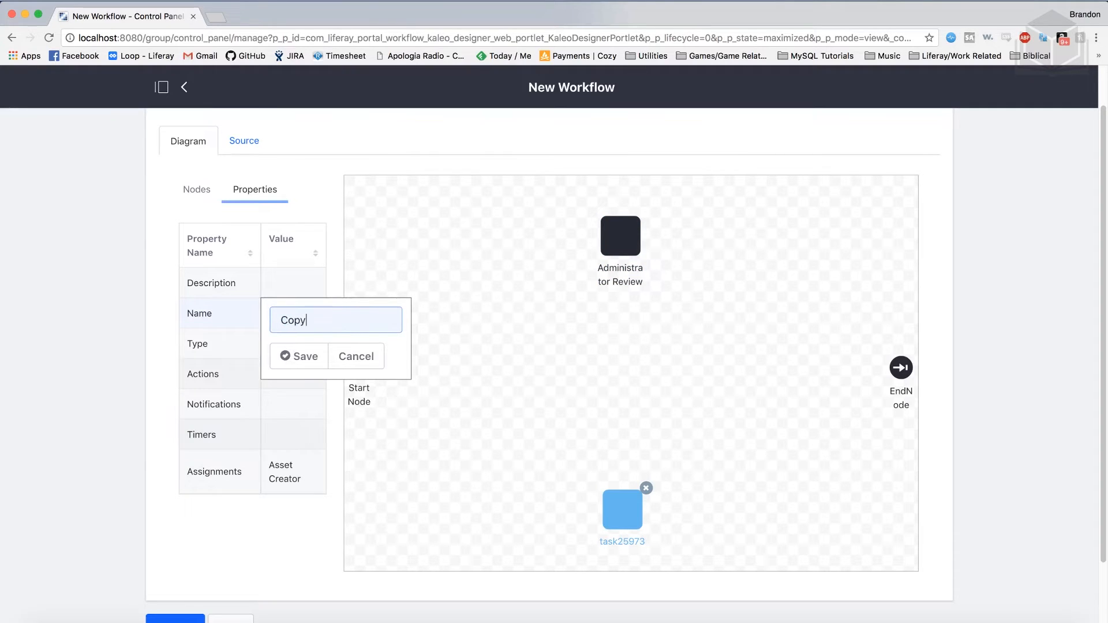
type("-editing Review")
key("super+a")
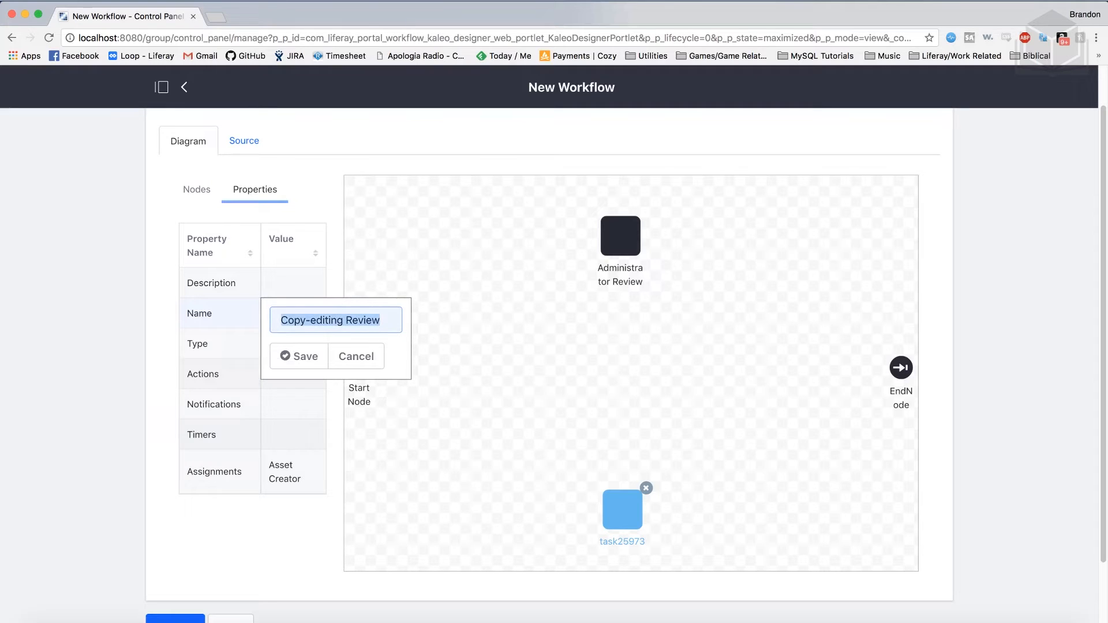
left_click(297, 358)
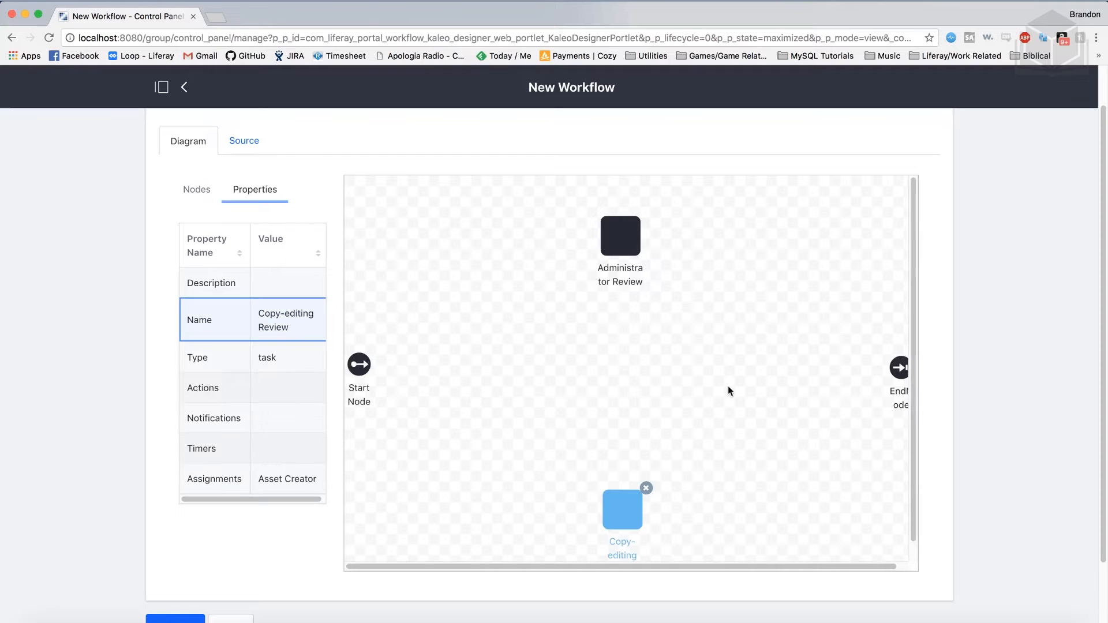
left_click_drag(613, 506, 618, 491)
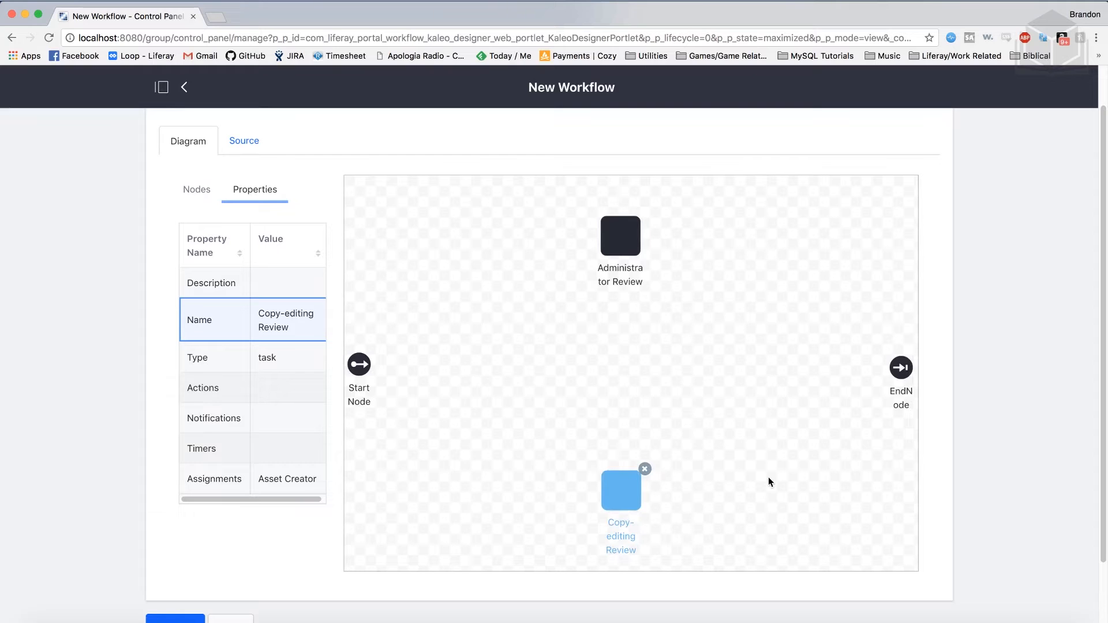
left_click_drag(629, 238, 625, 233)
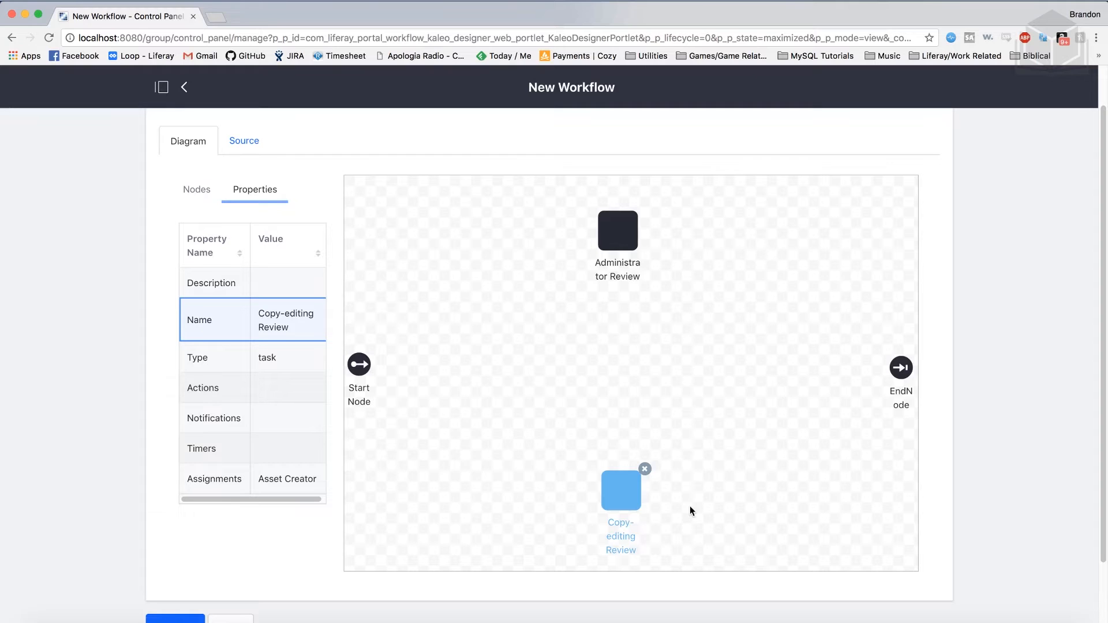
- Add a Fork node between Start and the tasks, and a Join node between the tasks and End
left_click(194, 195)
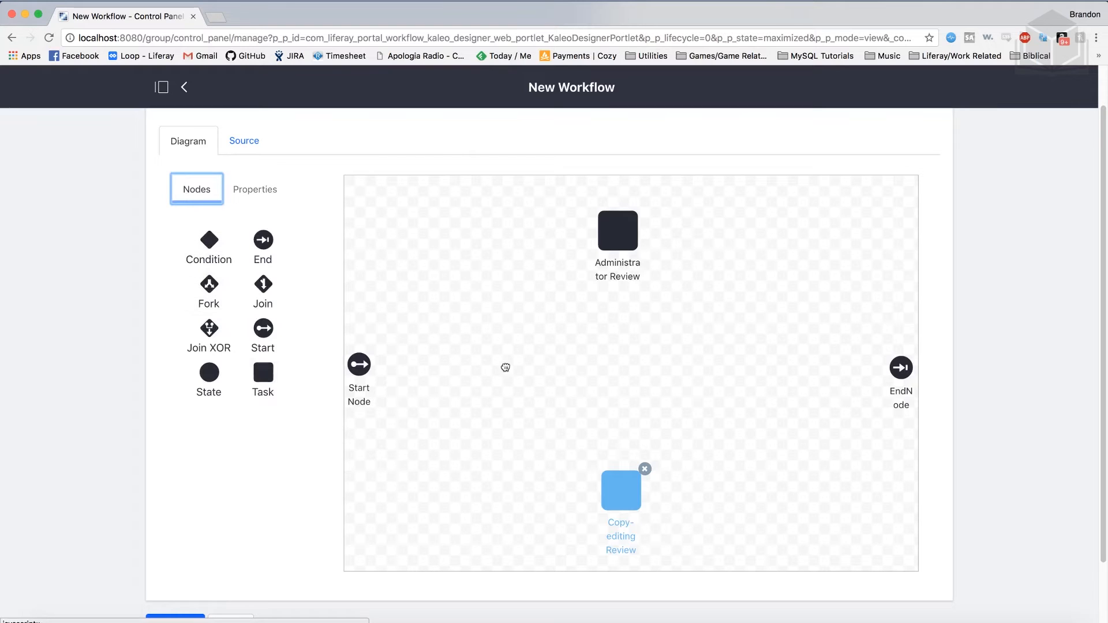
left_click_drag(506, 364, 506, 367)
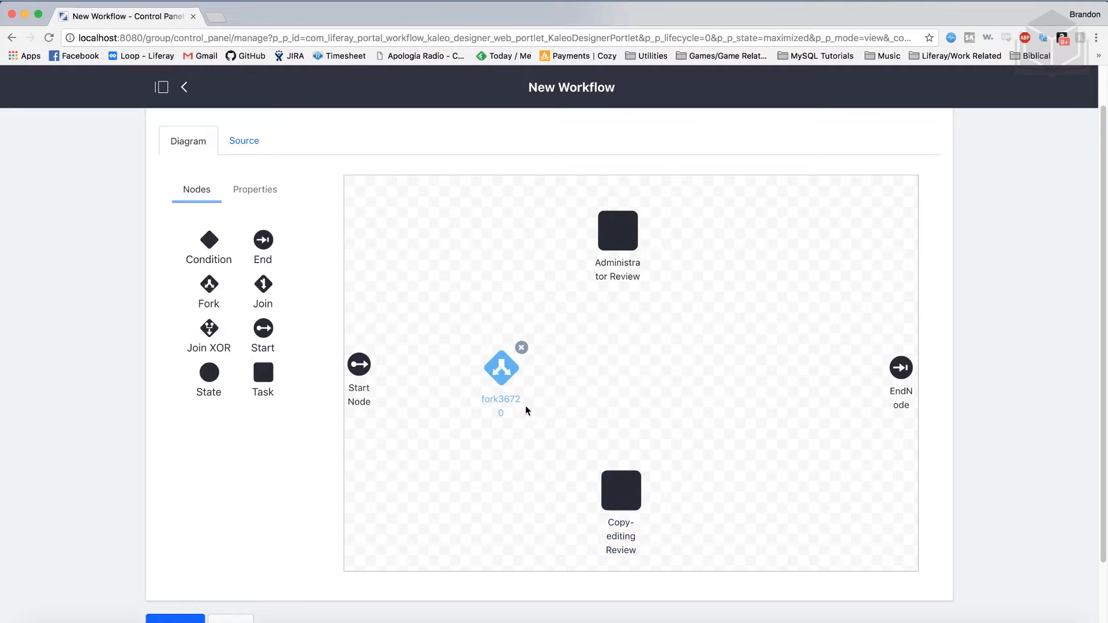
left_click_drag(509, 375, 509, 371)
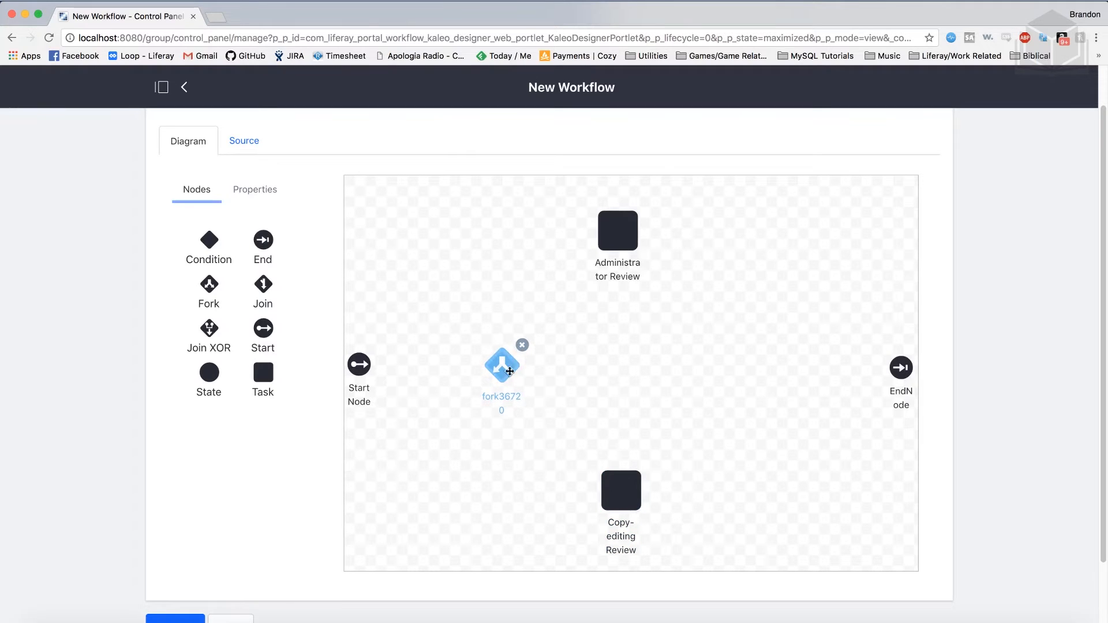
left_click_drag(690, 343, 731, 369)
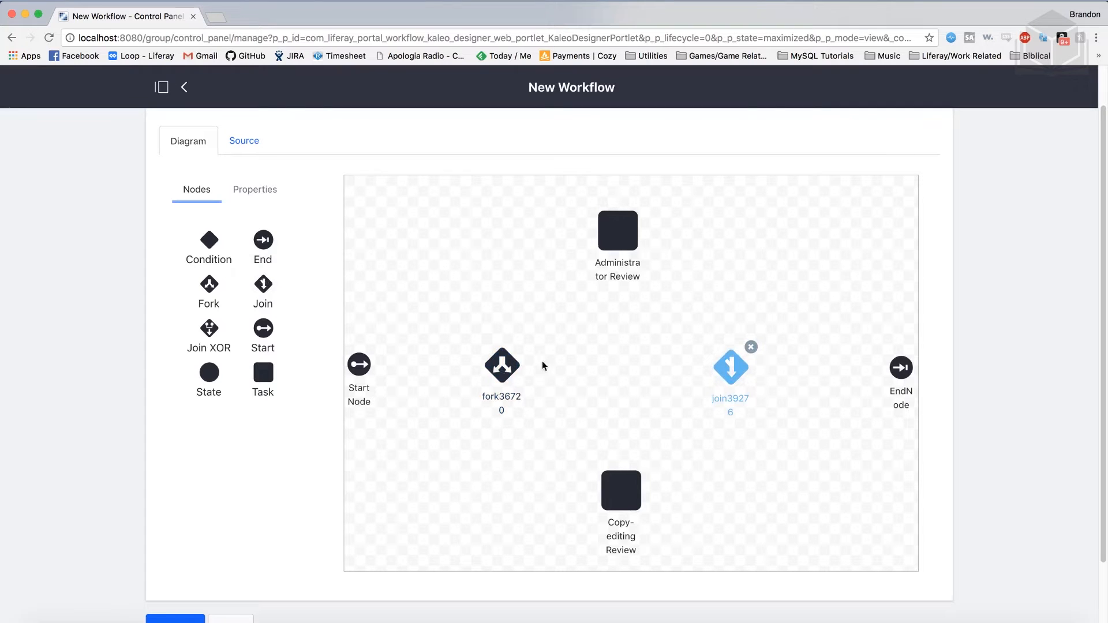
- Rename the fork node "Stakeholder Review"
left_click(508, 363)
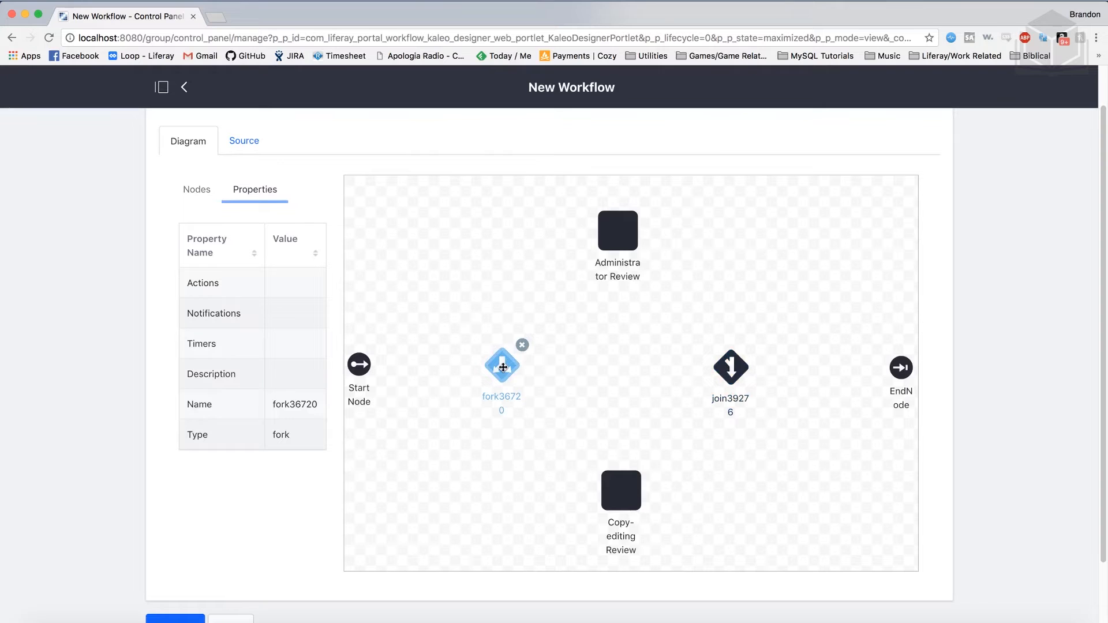
left_click(295, 404)
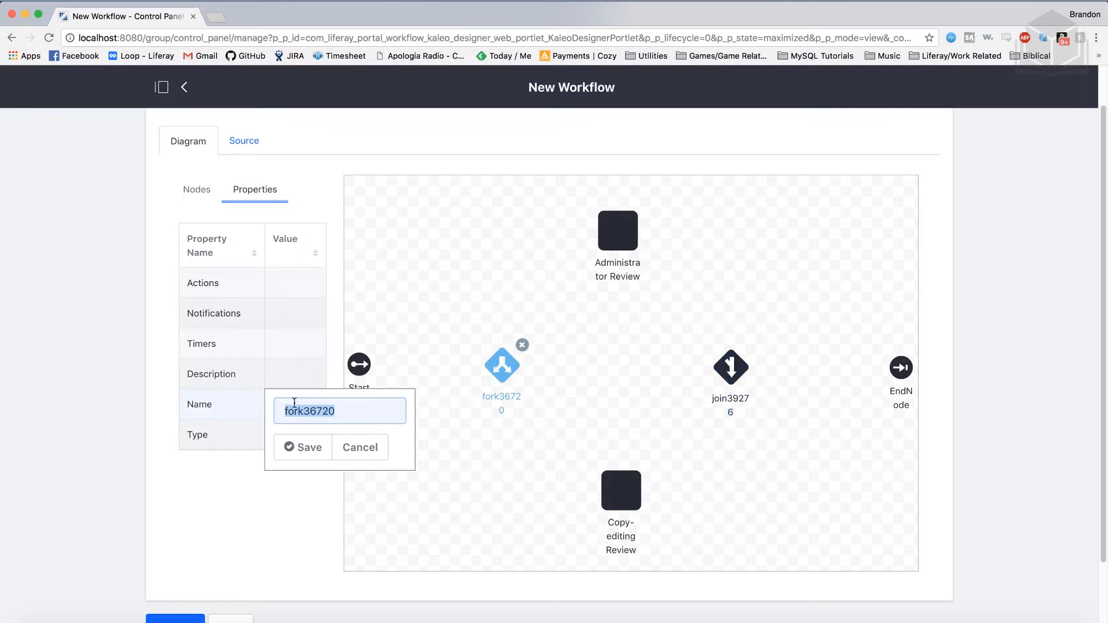
type("Stakeholder Review")
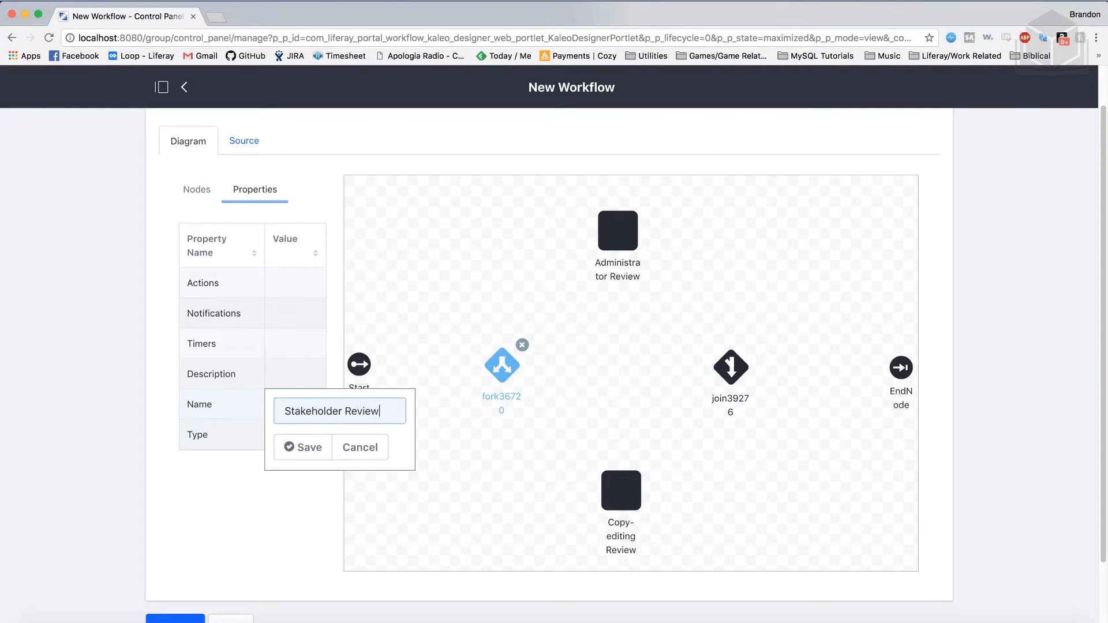
left_click(306, 448)
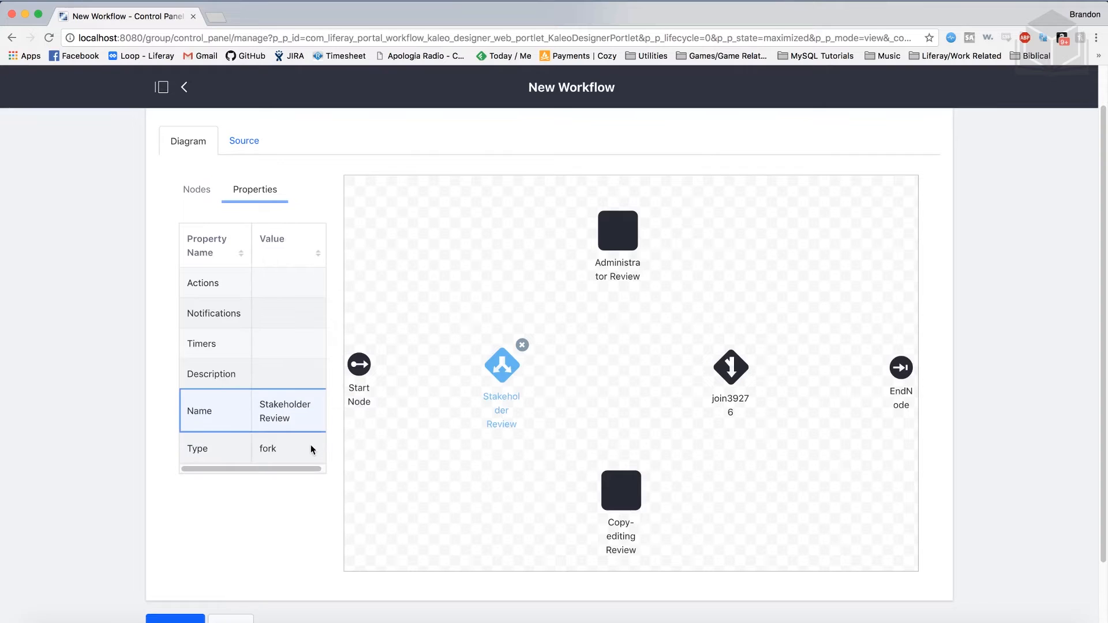
- Rename the join node "Review Complete" and deselect it
left_click(739, 367)
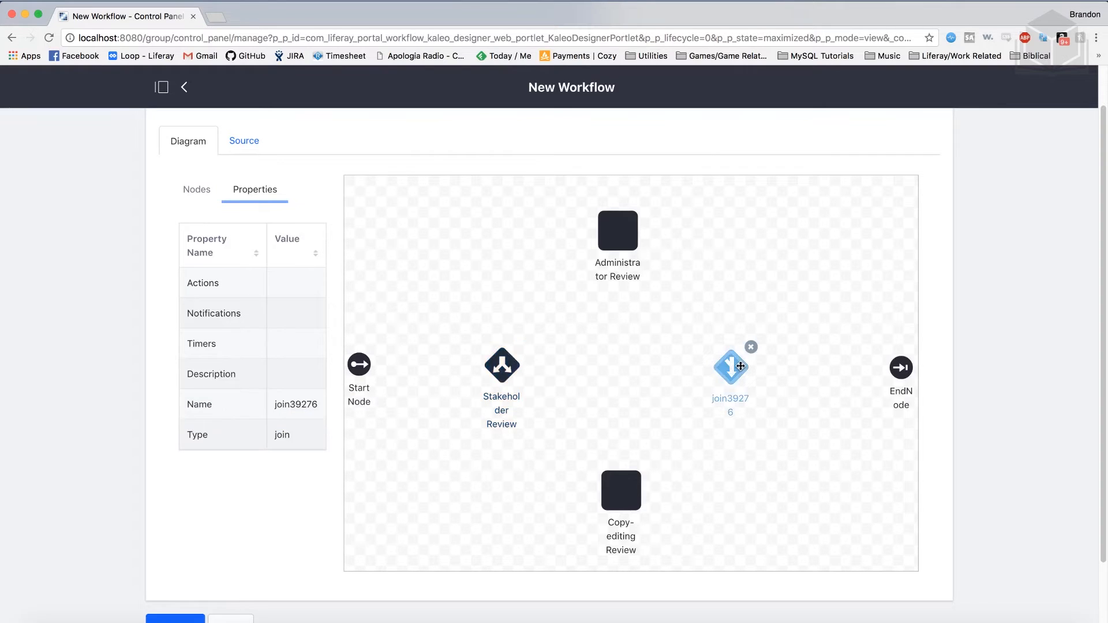
double_click(295, 404)
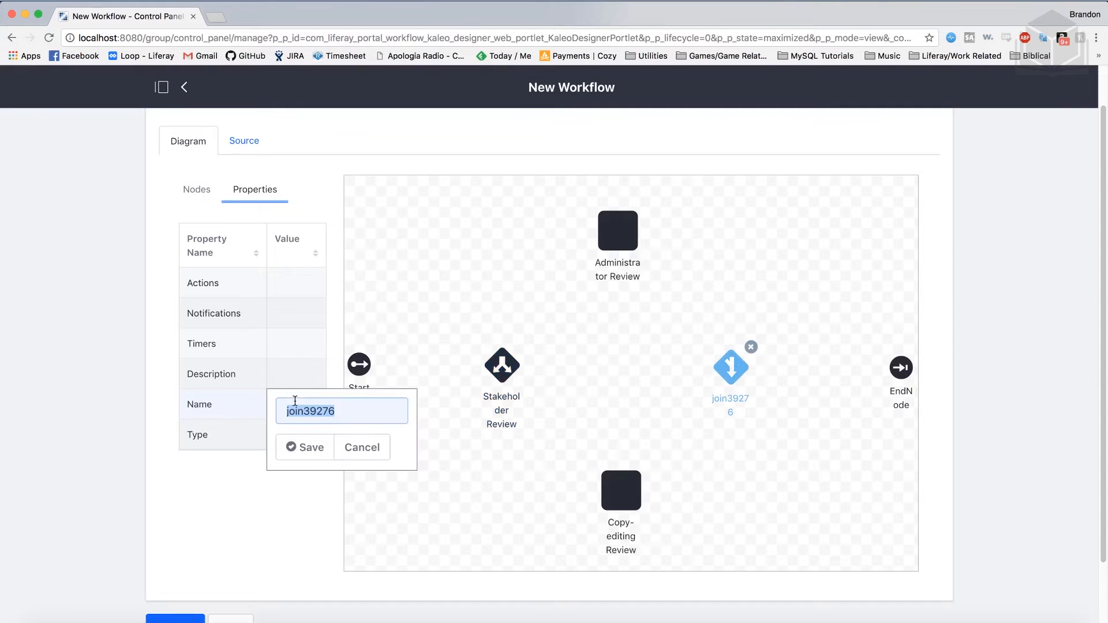
type("Review Complete")
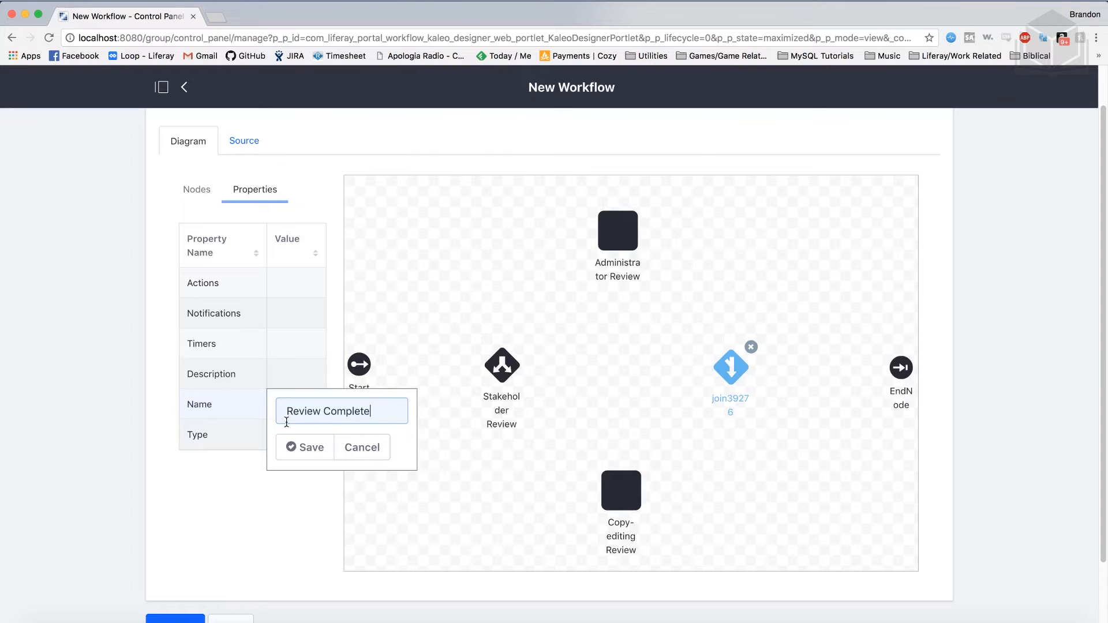
left_click(298, 453)
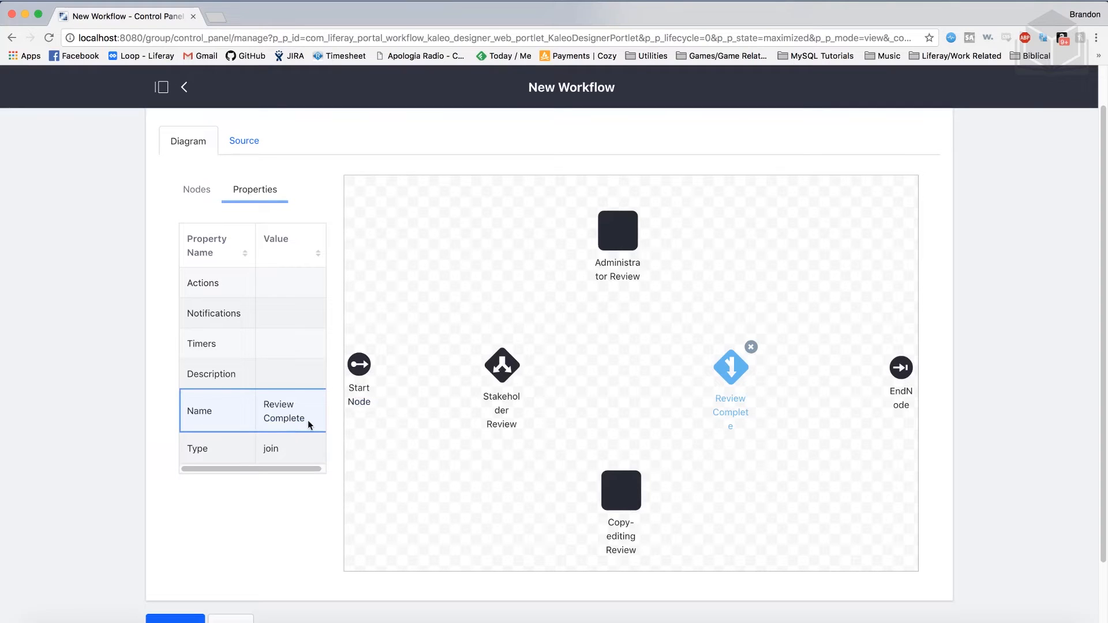
left_click(694, 371)
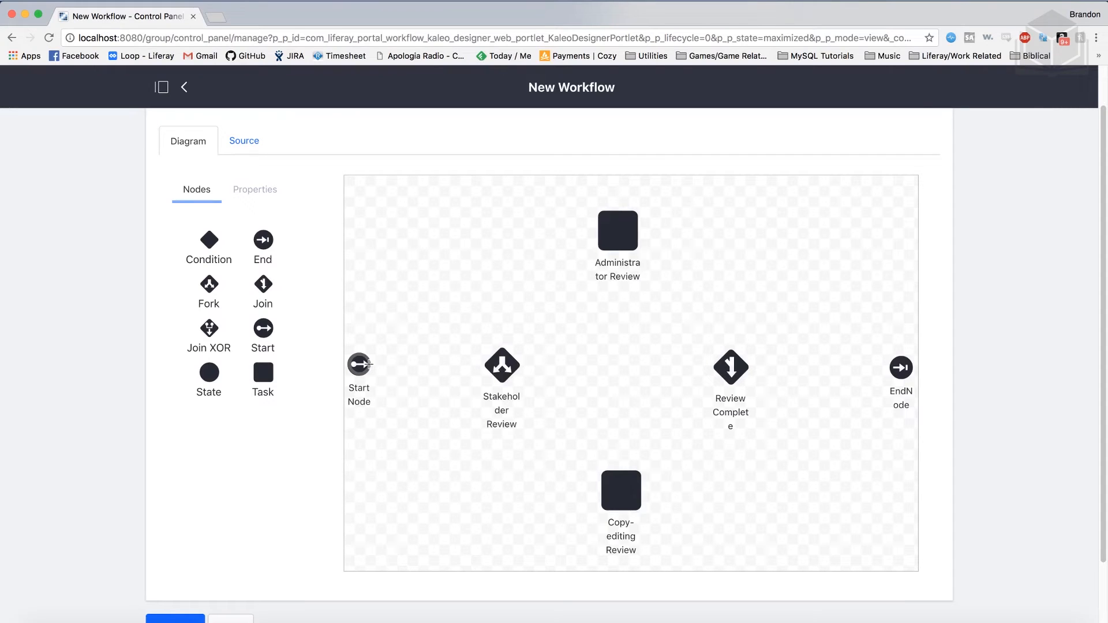
- Connect the Start node to the Stakeholder Review fork, and the fork to both the Administrator Review and Copy-editing Review tasks
left_click_drag(367, 365, 484, 365)
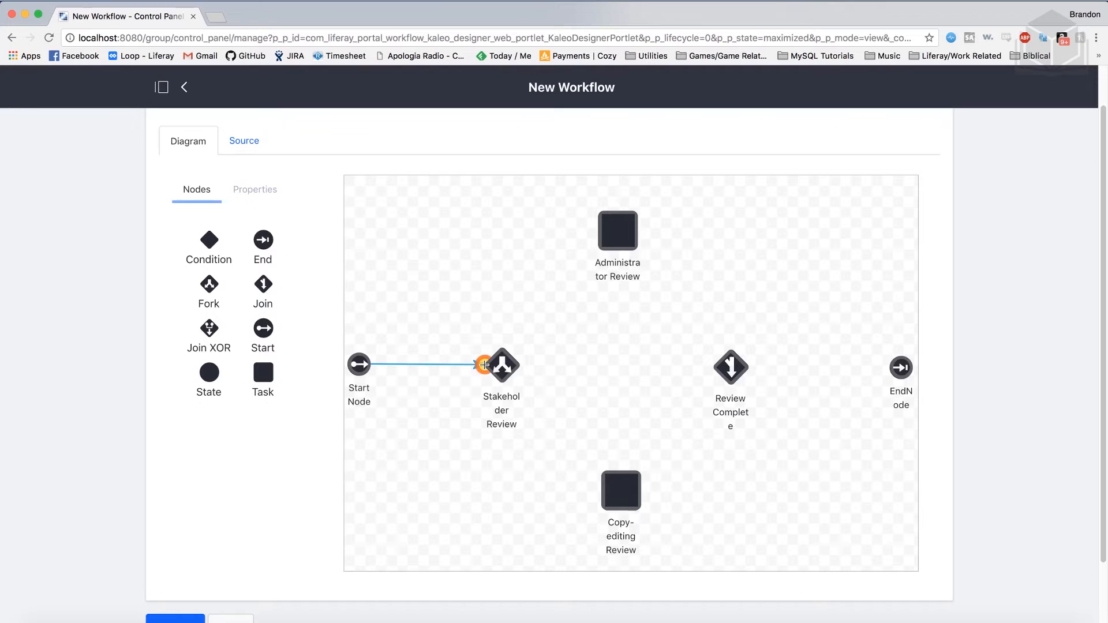
left_click_drag(484, 365, 485, 365)
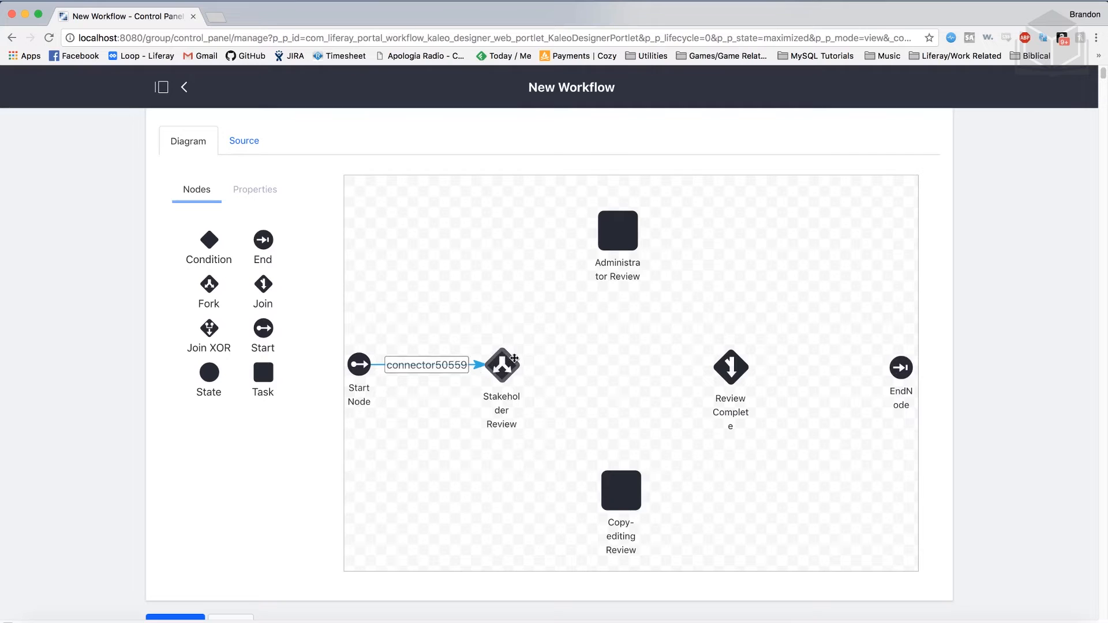
left_click_drag(512, 359, 603, 249)
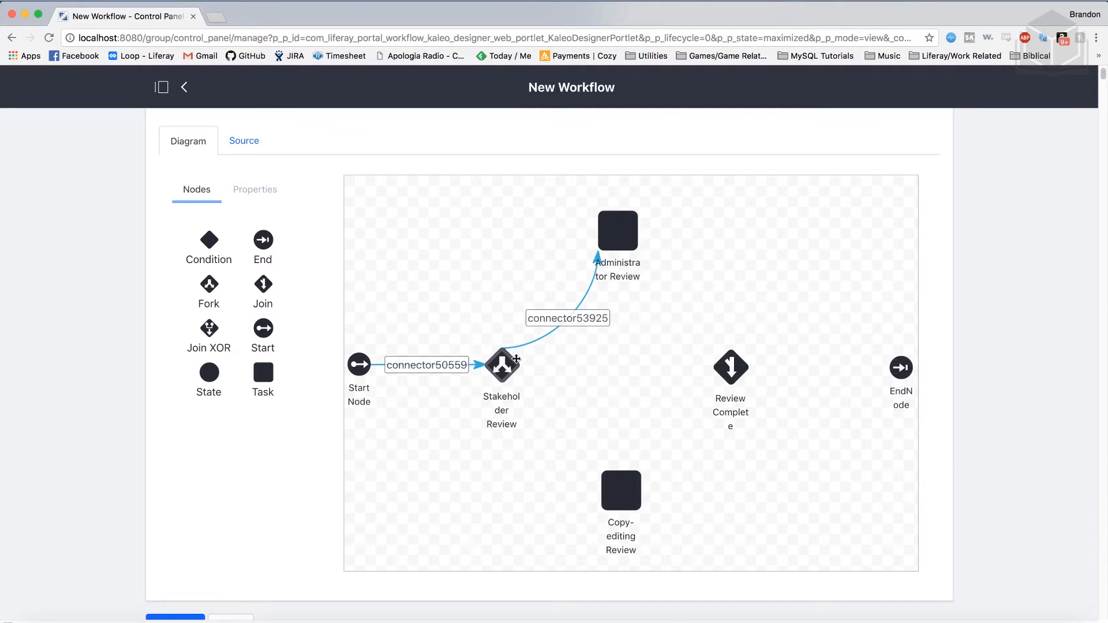
left_click_drag(520, 363, 602, 472)
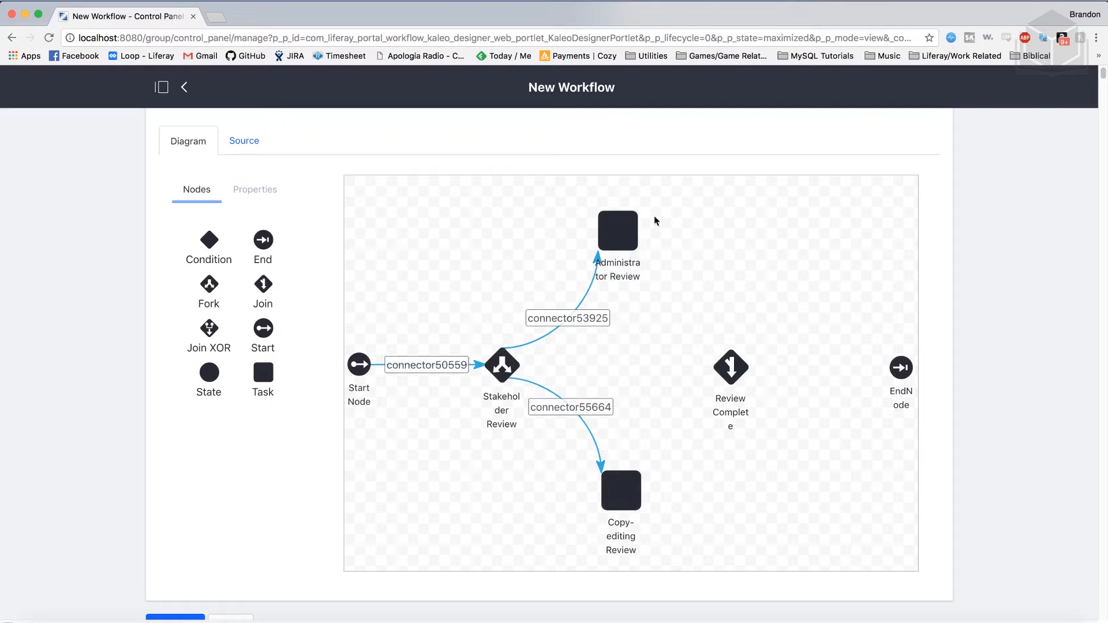
- Connect both review tasks to the Review Complete join, and connect the join to the End node
left_click_drag(637, 243, 731, 352)
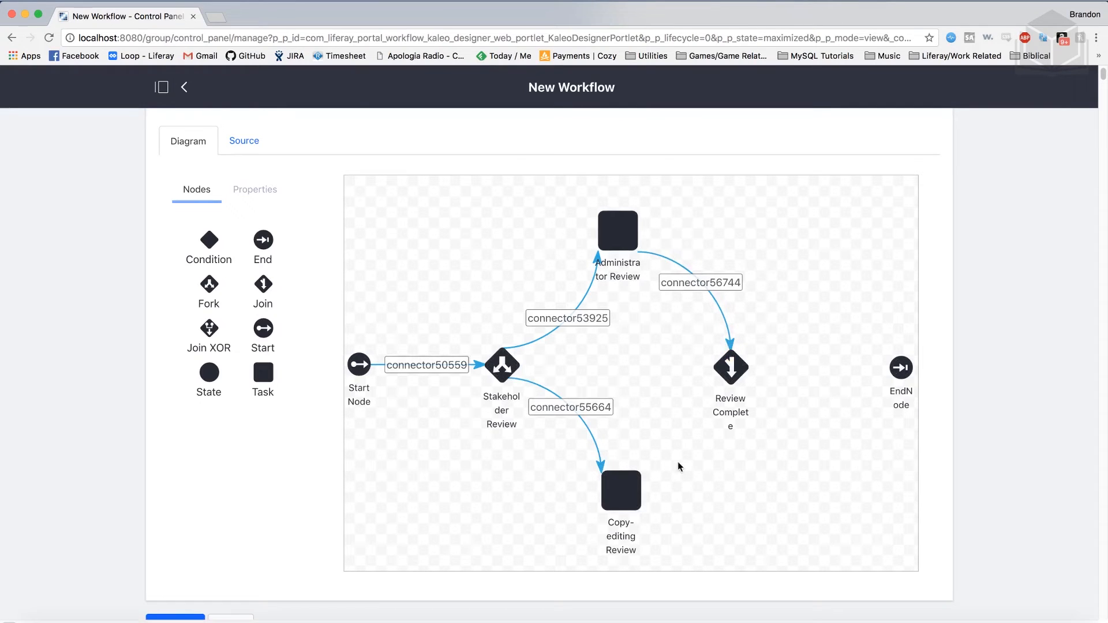
mouse_move(642, 482)
left_mouse_down()
mouse_move(690, 452)
mouse_move(731, 382)
left_mouse_up()
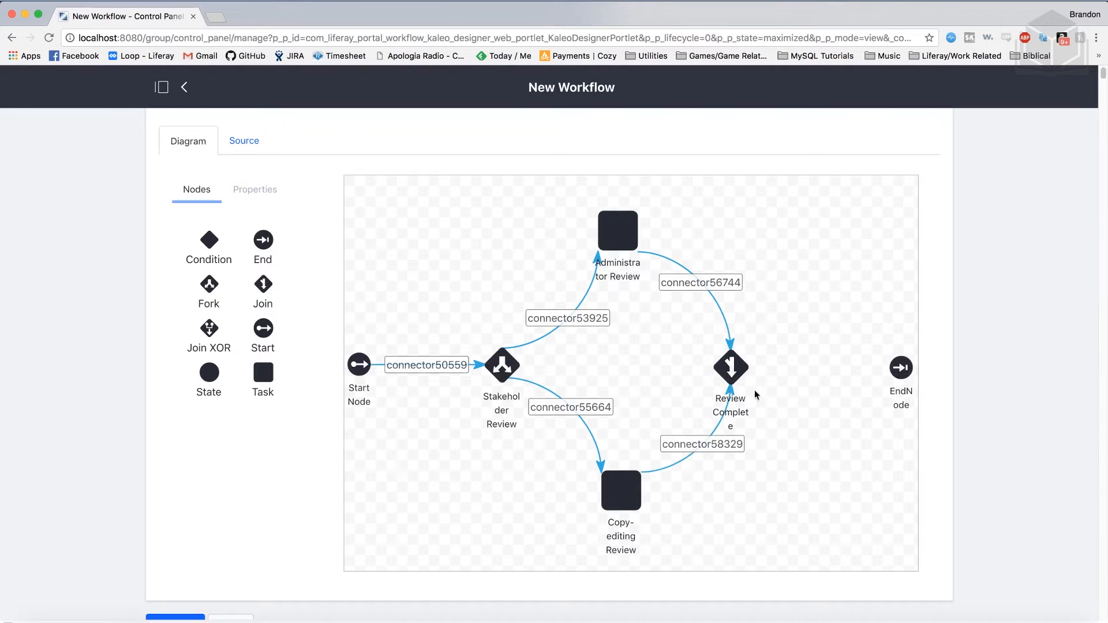
left_click_drag(747, 368, 892, 365)
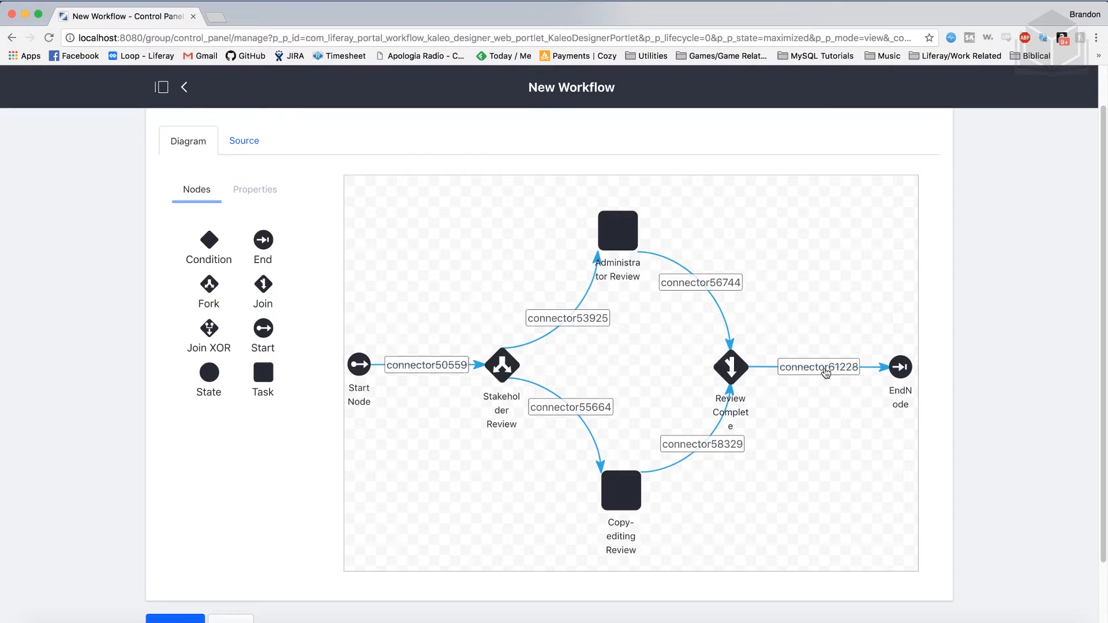
- Rename the connector between the Start node and the Stakeholder Review fork "Submit for Review"
left_click(423, 369)
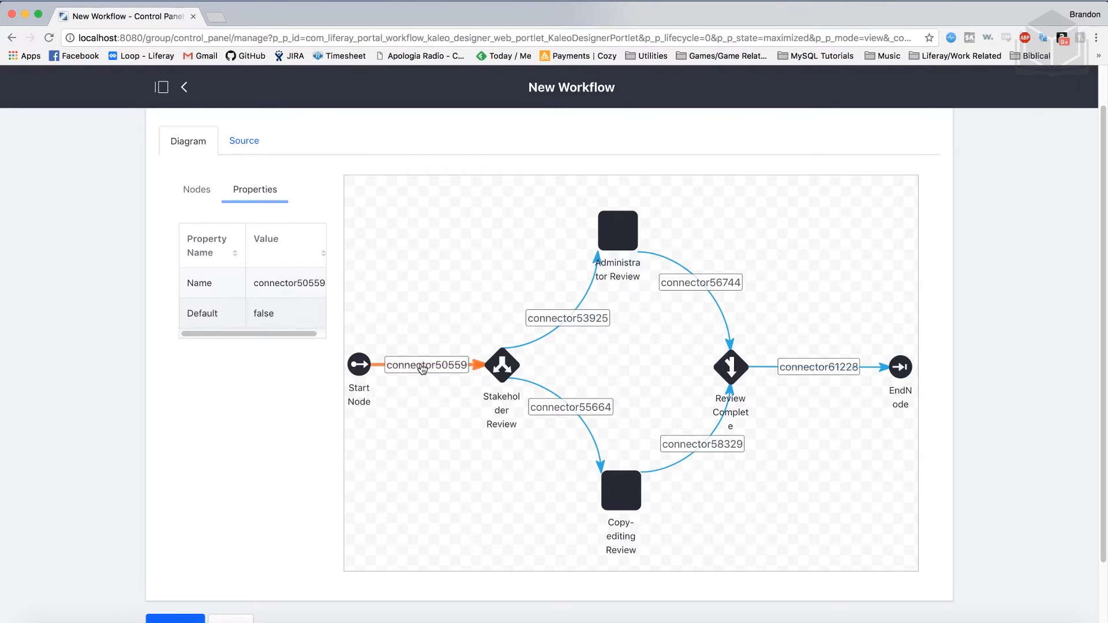
double_click(290, 283)
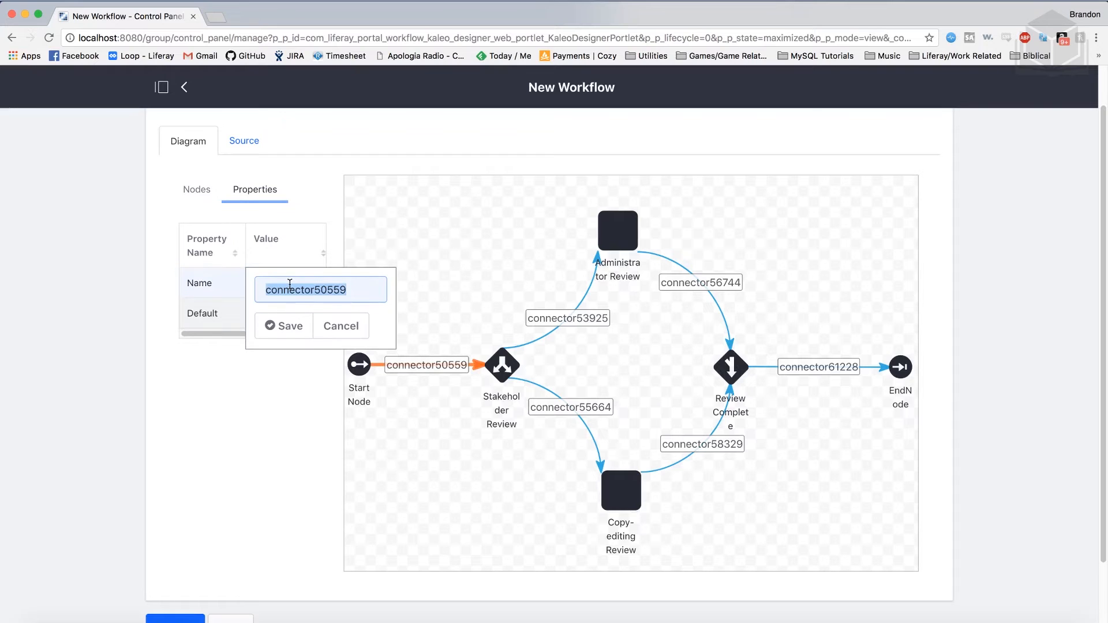
type("Sumbmit")
key("BackSpace")
key("BackSpace")
key("BackSpace")
key("BackSpace")
key("BackSpace")
type("bmit")
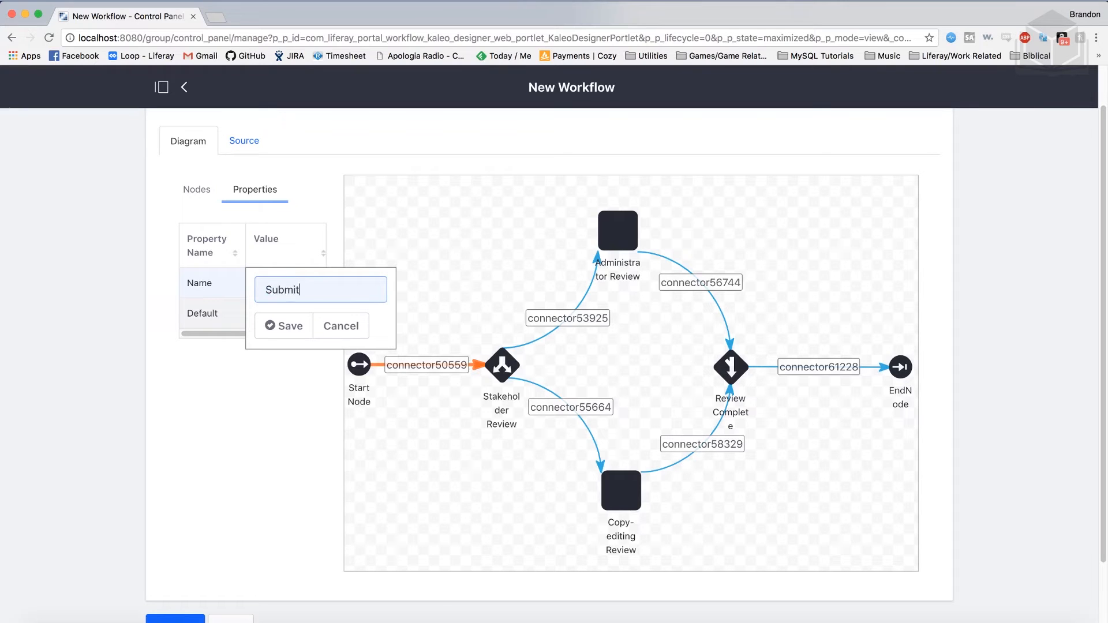
type(" for Review")
left_click(284, 325)
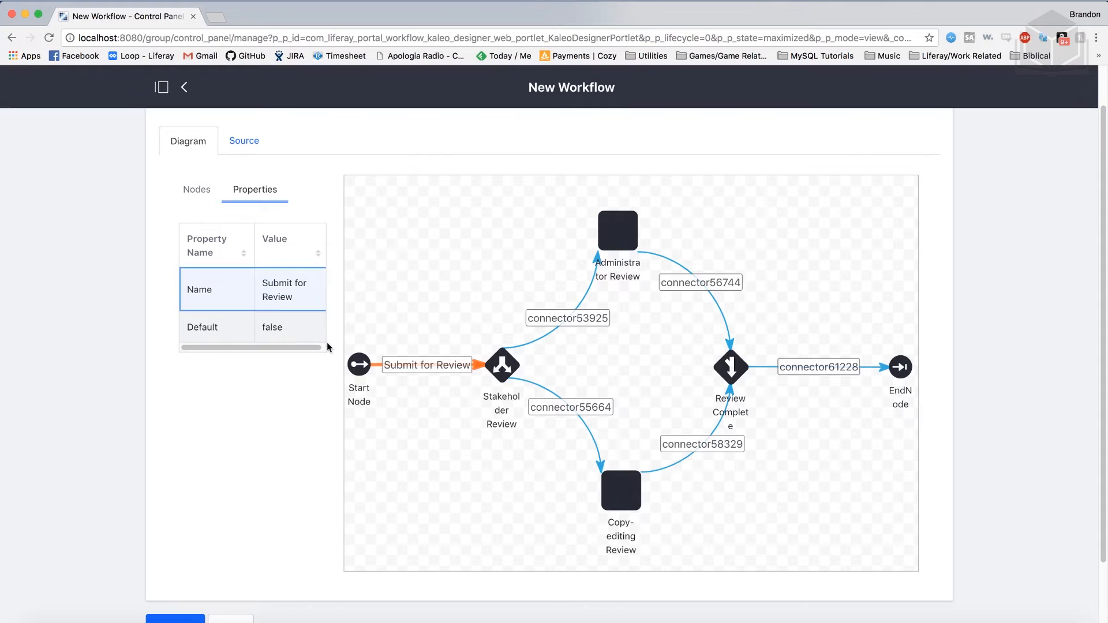
- Rename the connector from the fork to the Administrator Review task "Admin Review"
left_click(571, 326)
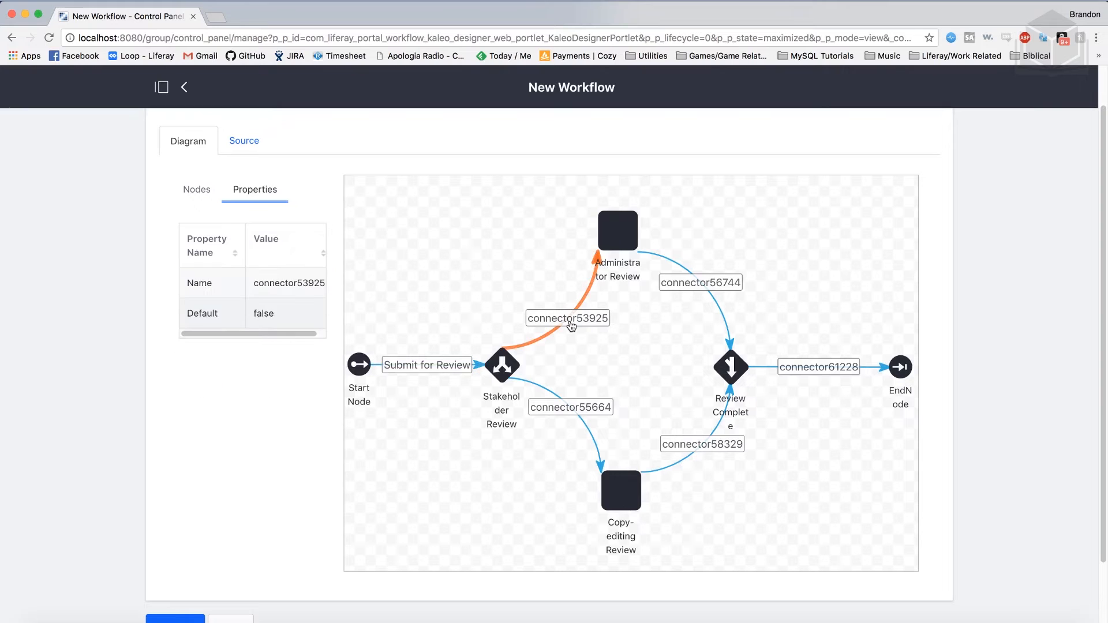
left_click(280, 282)
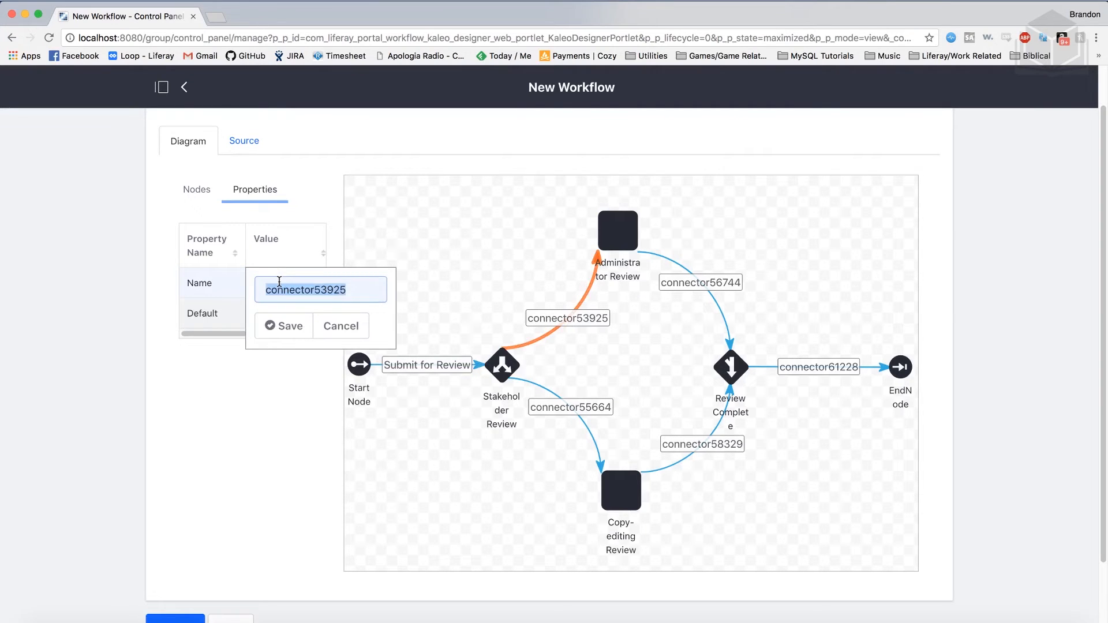
type("Admin Review")
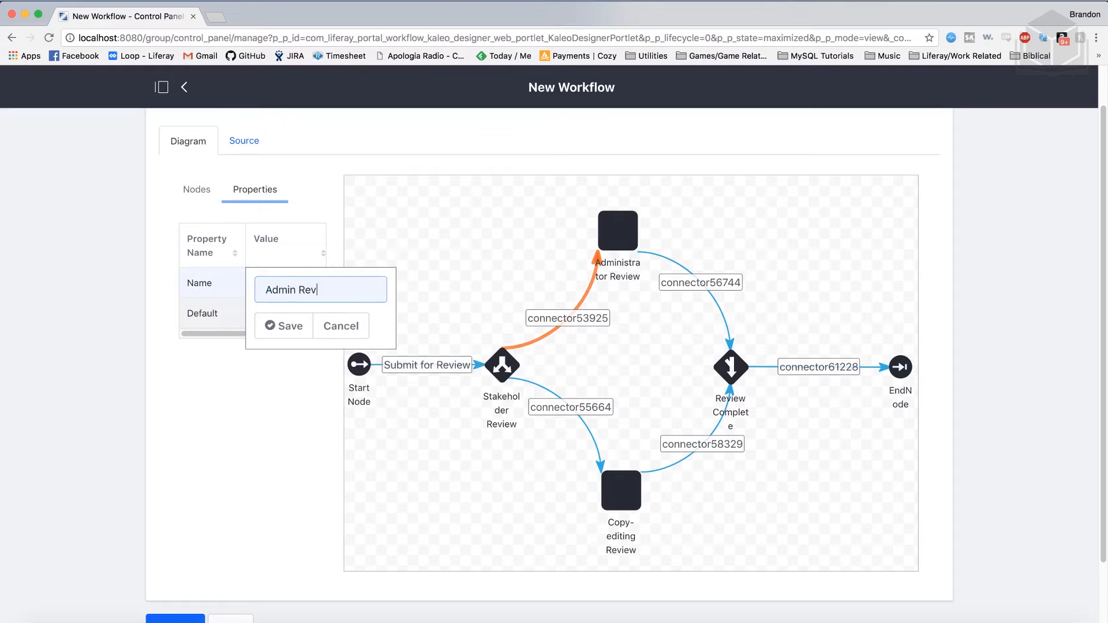
left_click(283, 327)
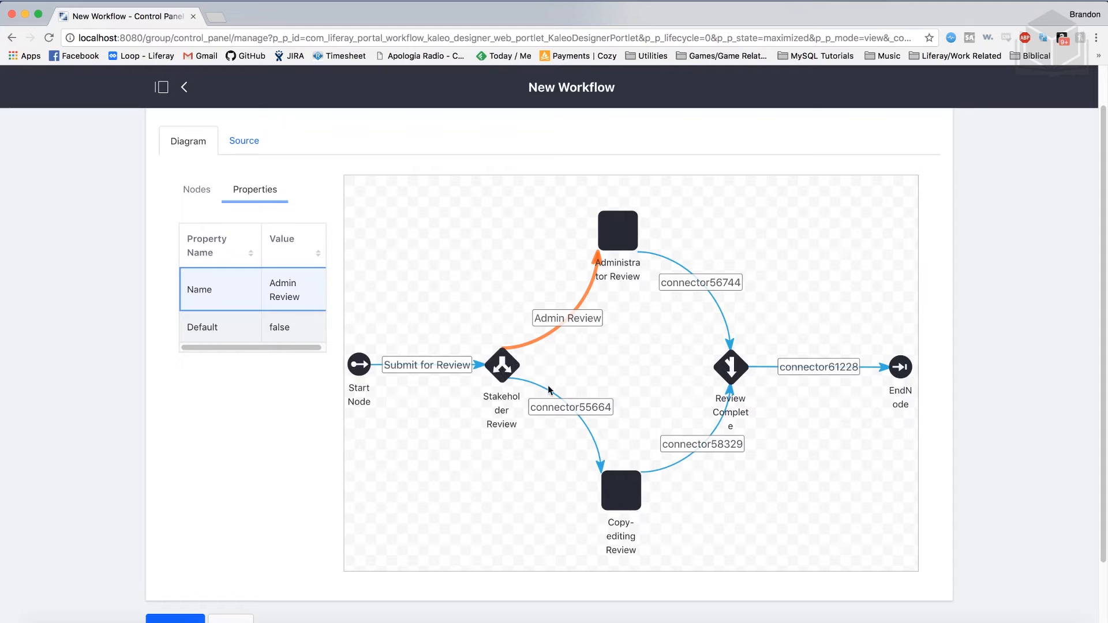
- Rename the connector from the fork to the Copy-editing Review task "Copy-editing"
left_click(571, 409)
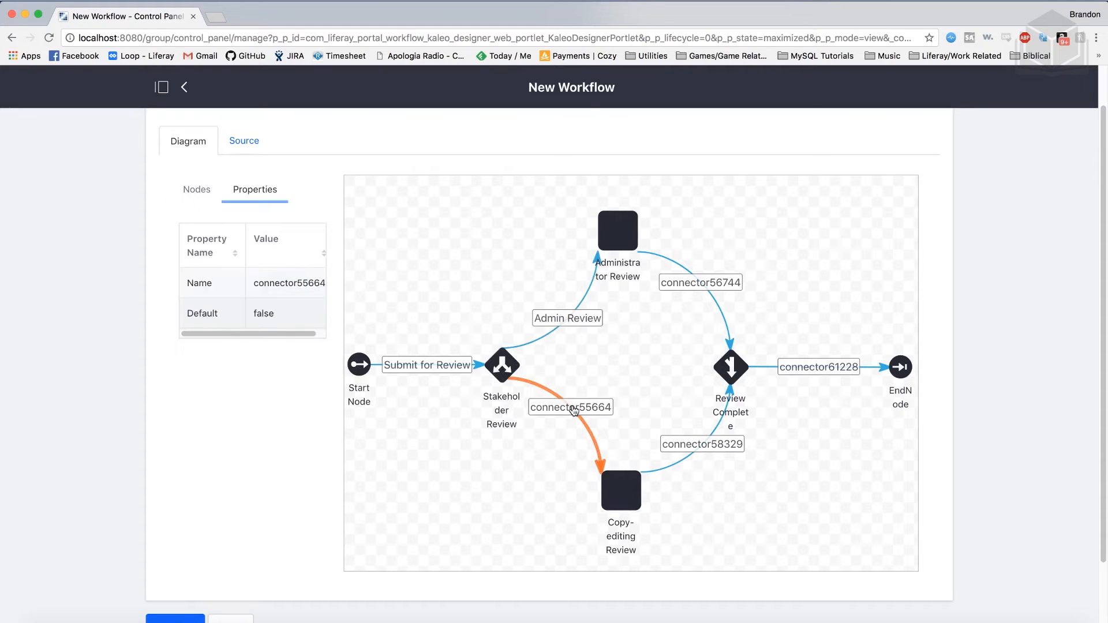
double_click(276, 285)
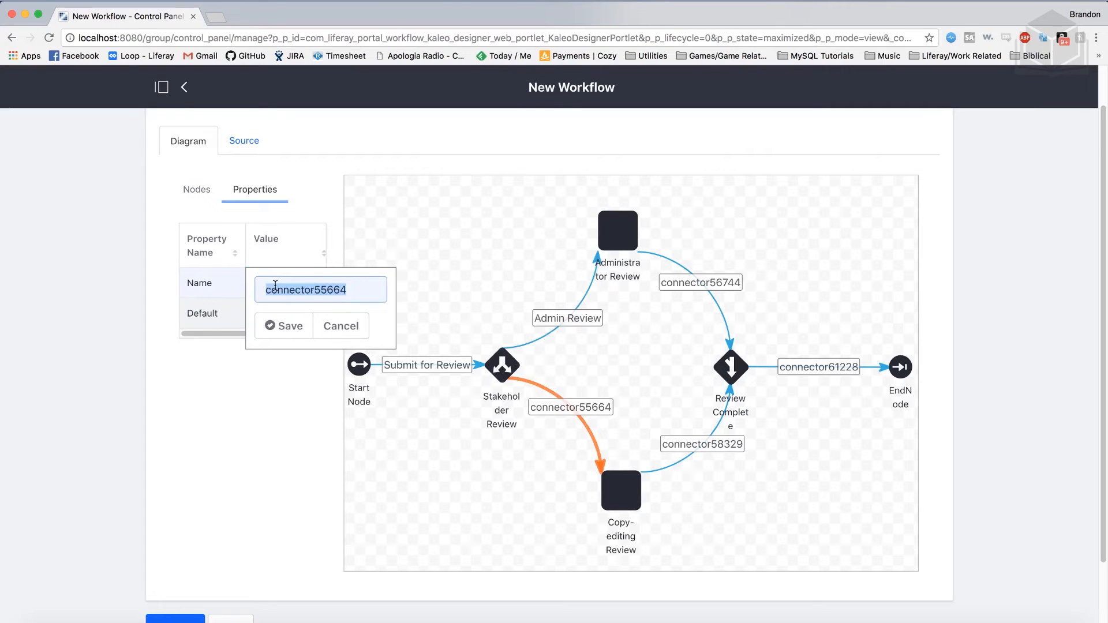
type("Copy-editing")
key("super+a")
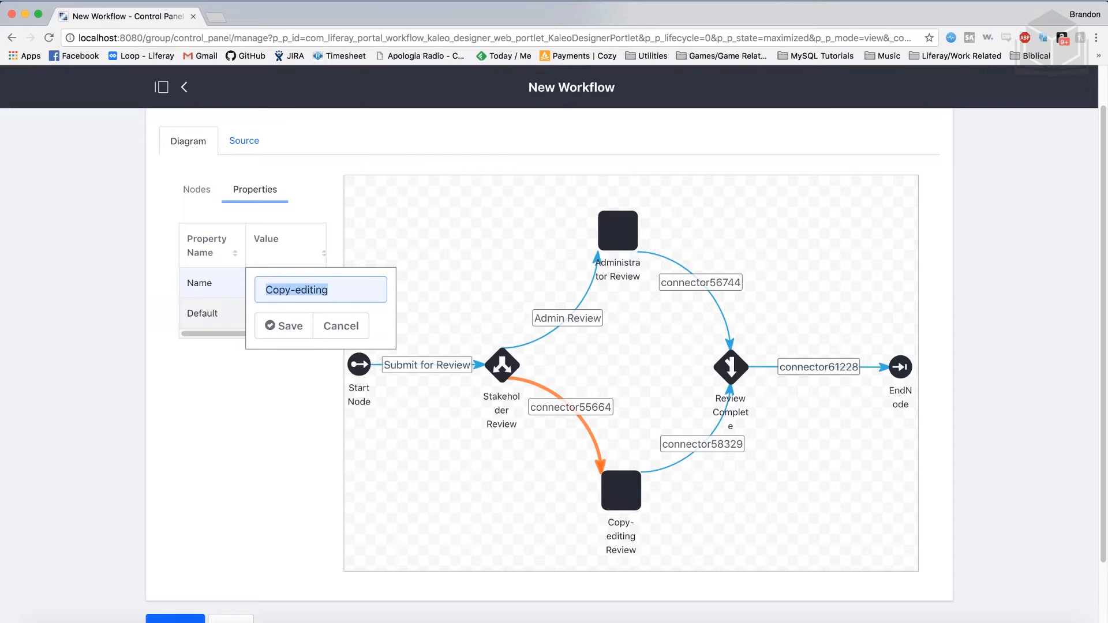
left_click(298, 326)
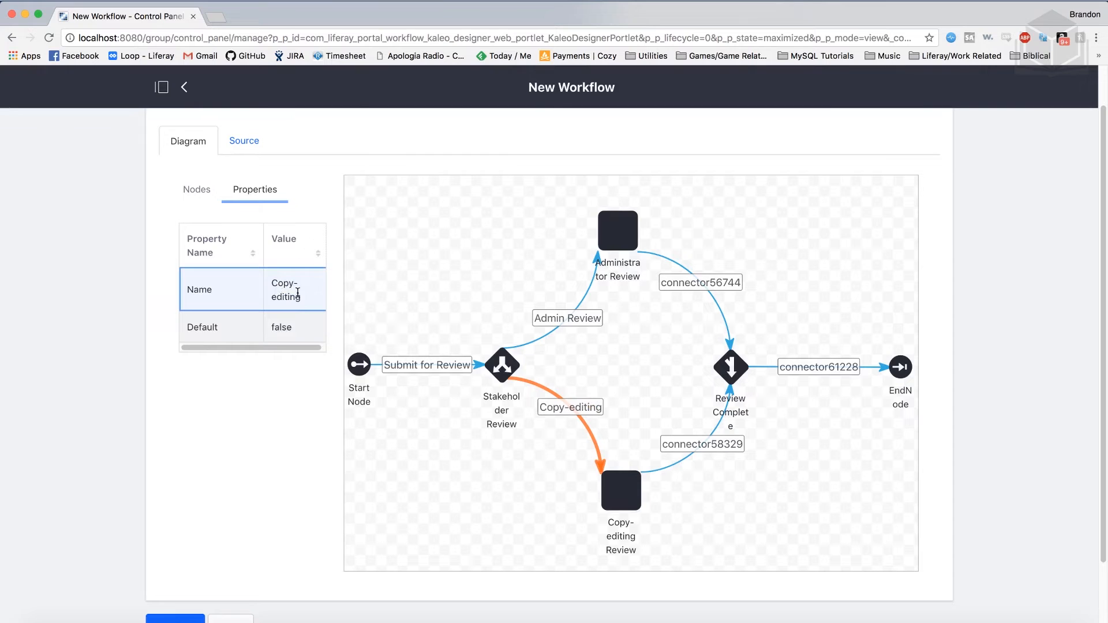
- Rename the connector from the Administrator Review task to the join "Review Complete"
left_click(698, 288)
double_click(283, 283)
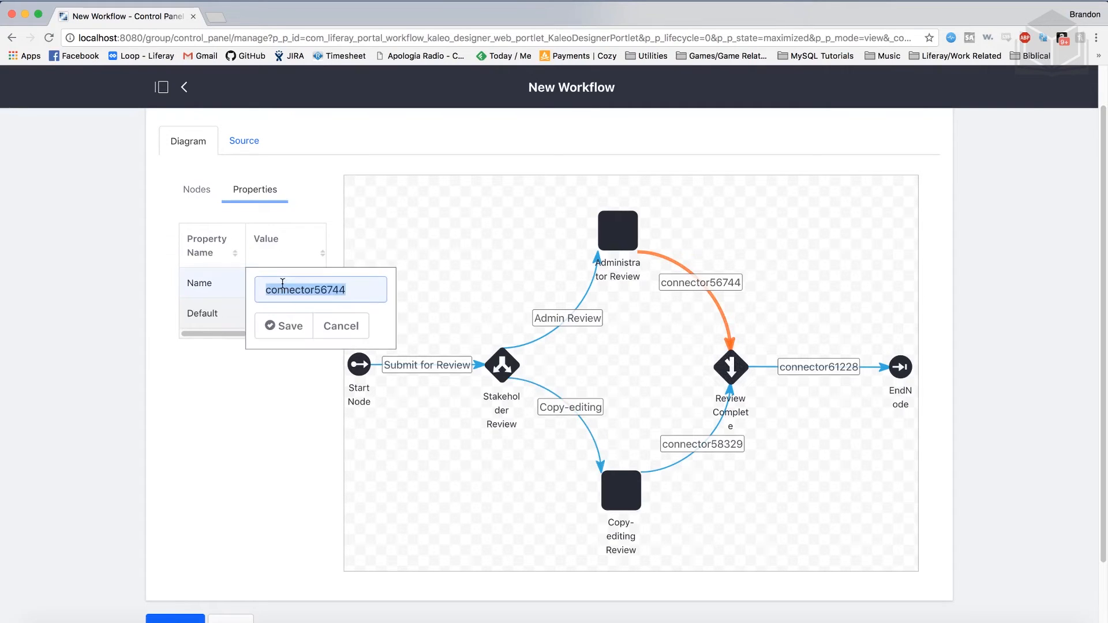
type("R")
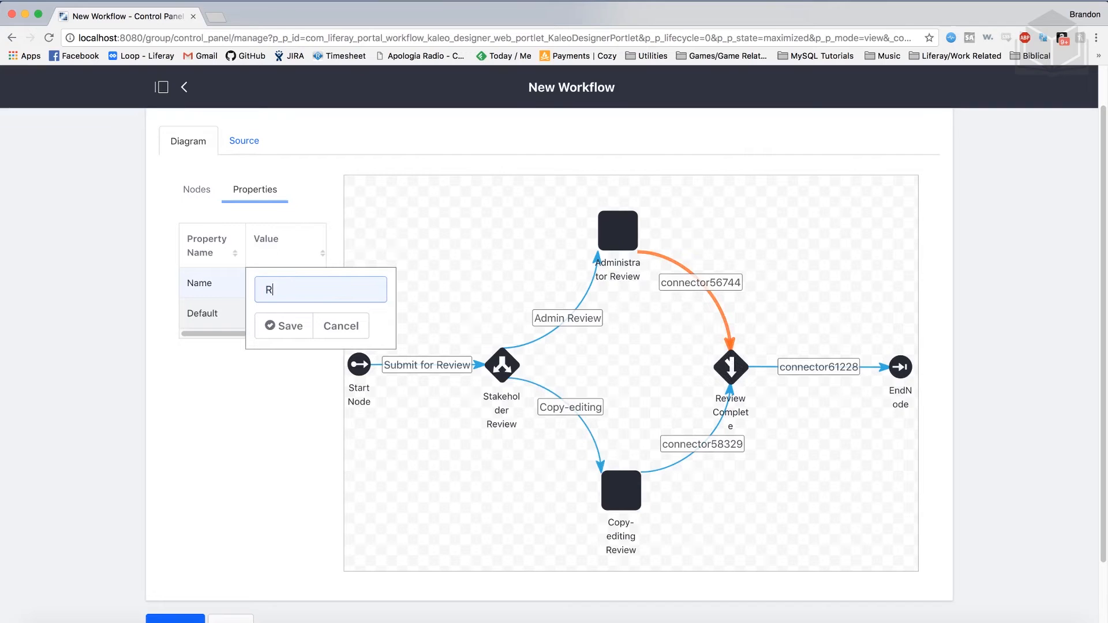
type("eview Complete")
left_click(279, 325)
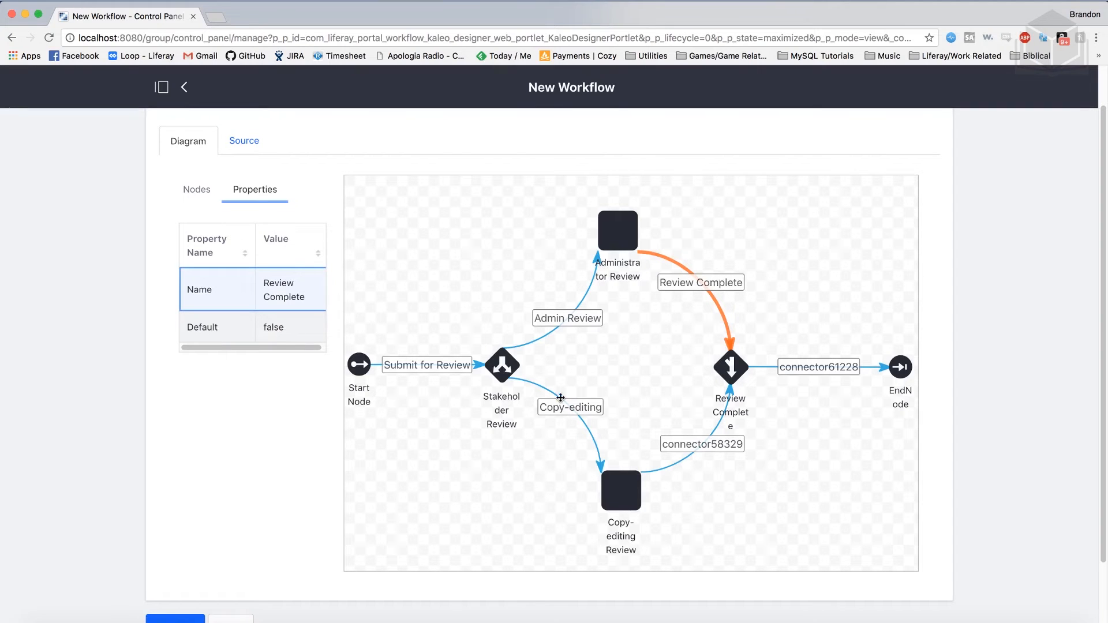
- Rename the connector from the Copy-editing Review task to the join "Copy-editing Complete"
left_click(705, 444)
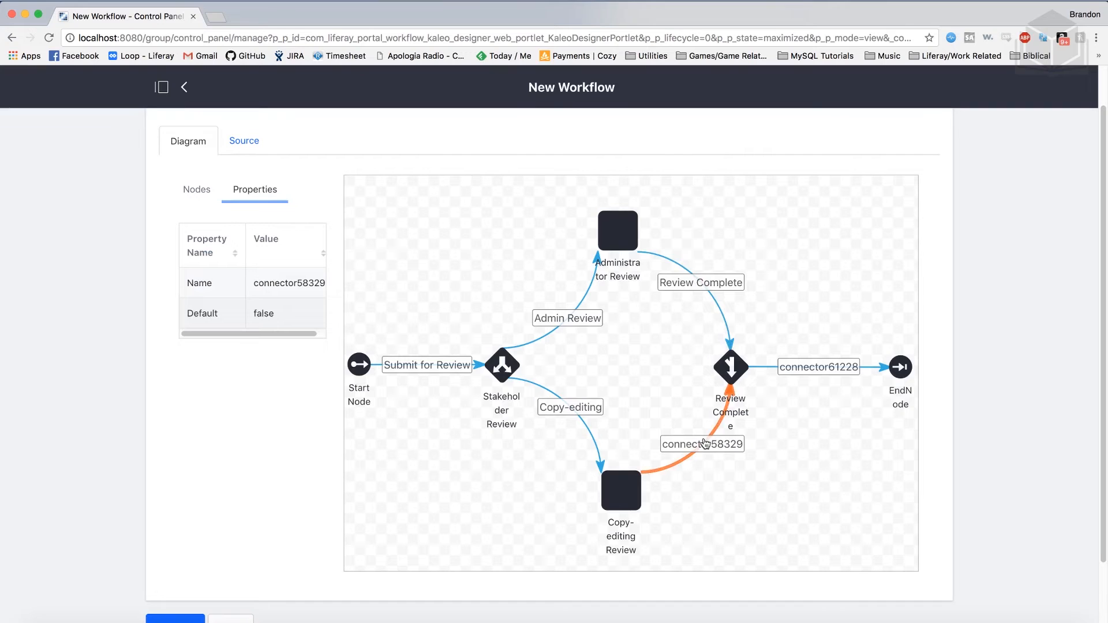
left_click(290, 287)
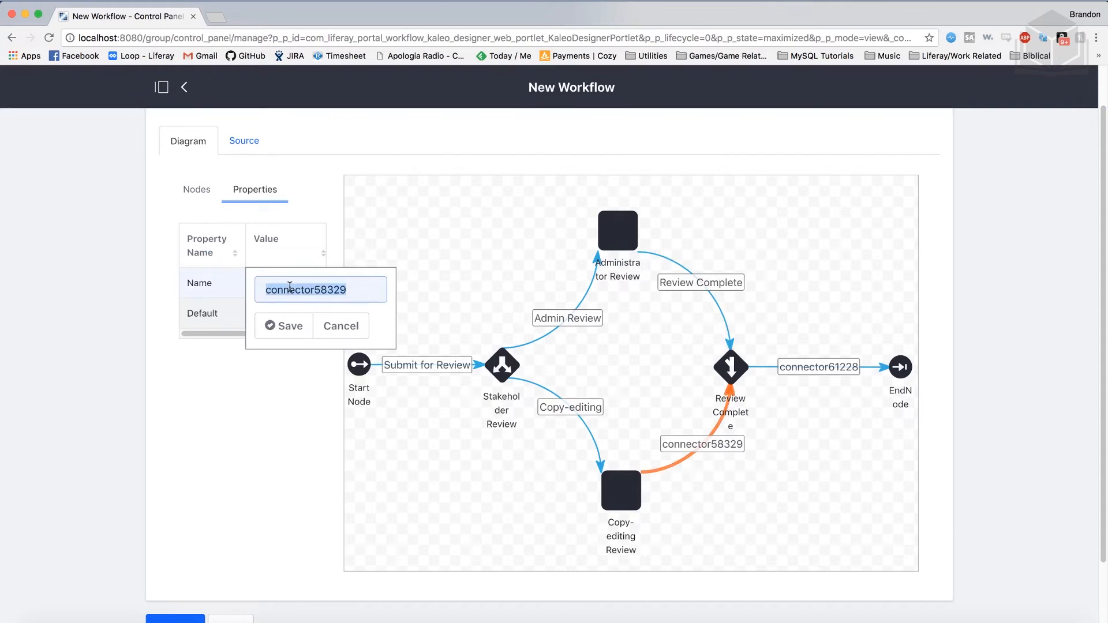
type("Copy")
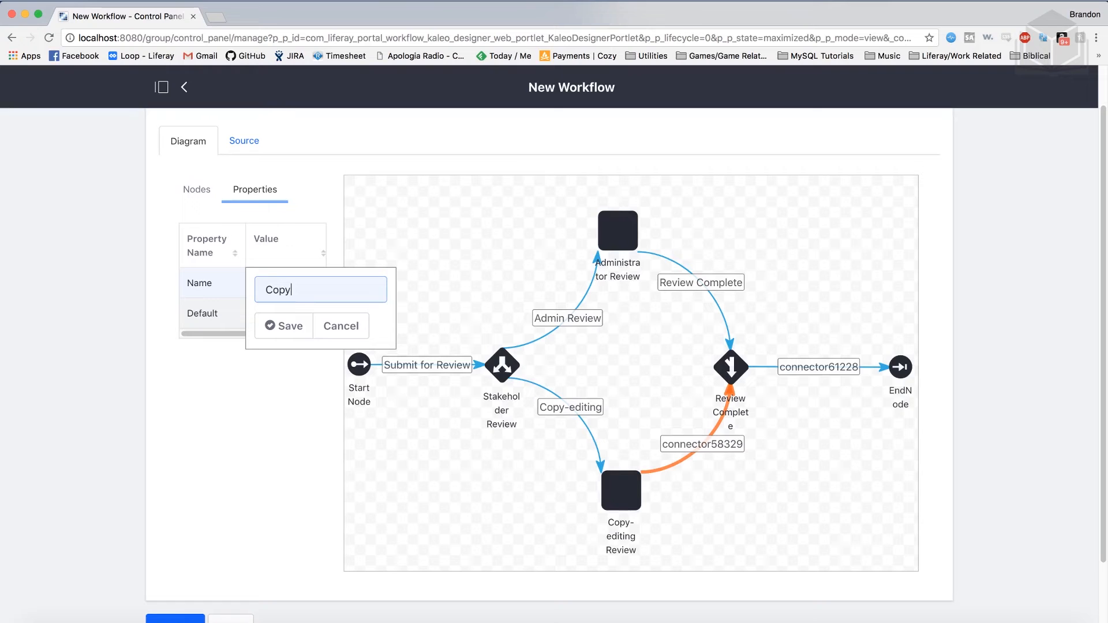
type("-editing Complete")
left_click(293, 325)
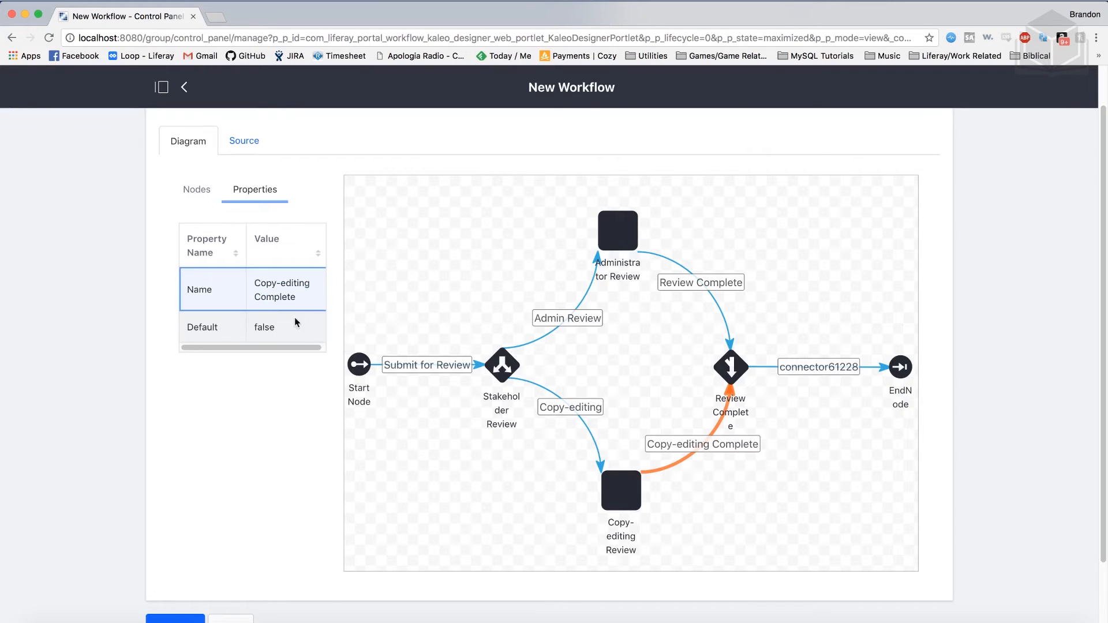
- Rename the connector from the join to the End node "Ready to Publish"
left_click(804, 372)
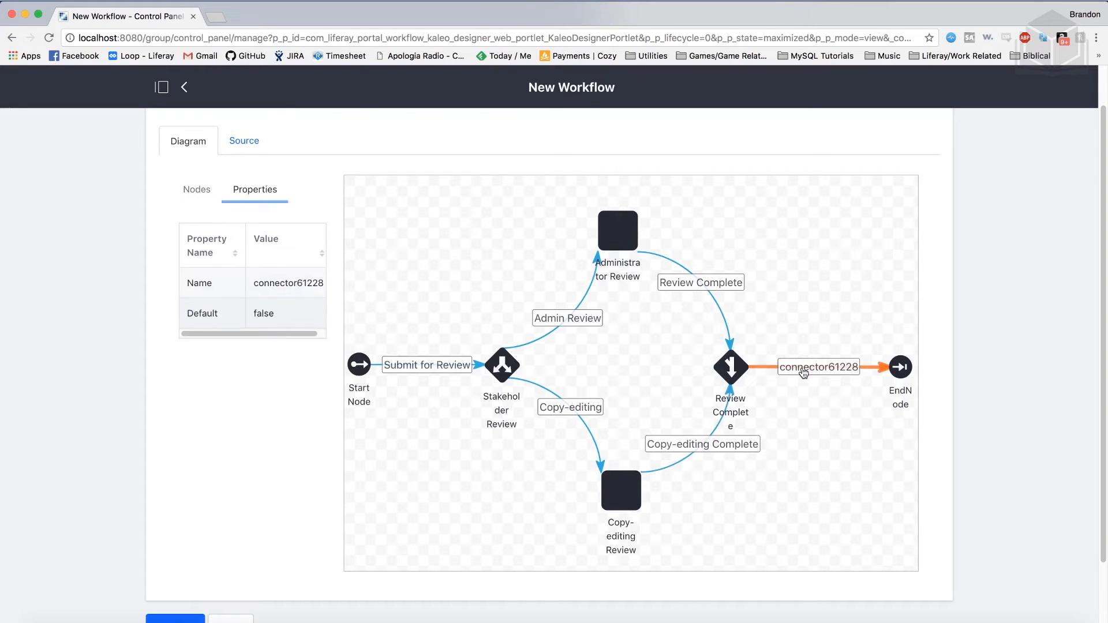
double_click(267, 283)
type("Ready to Publ")
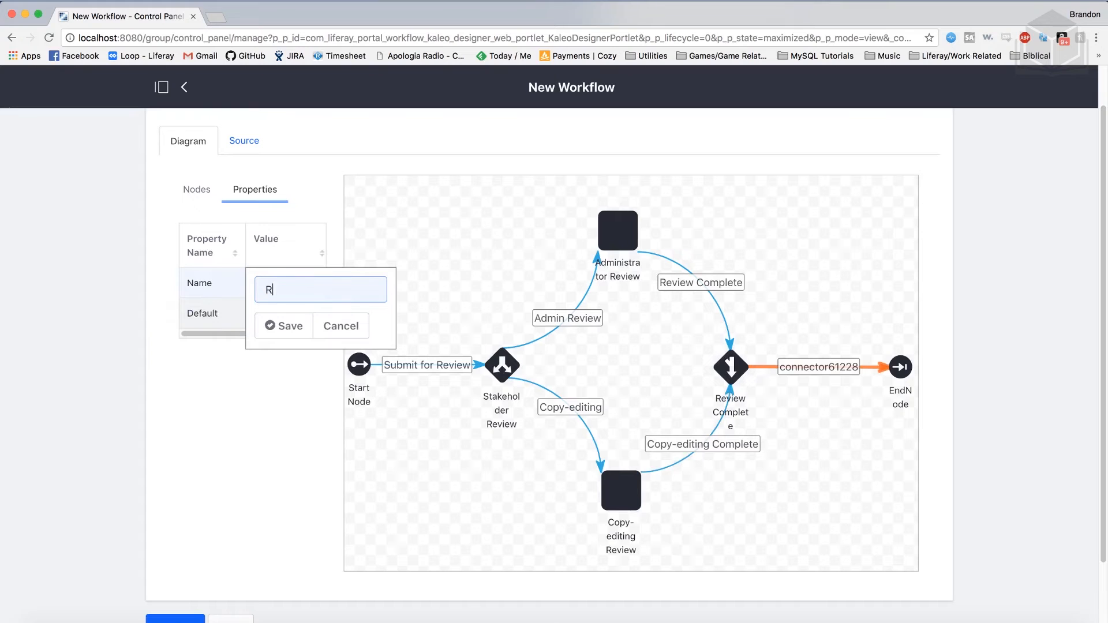
type("ish")
left_click(275, 321)
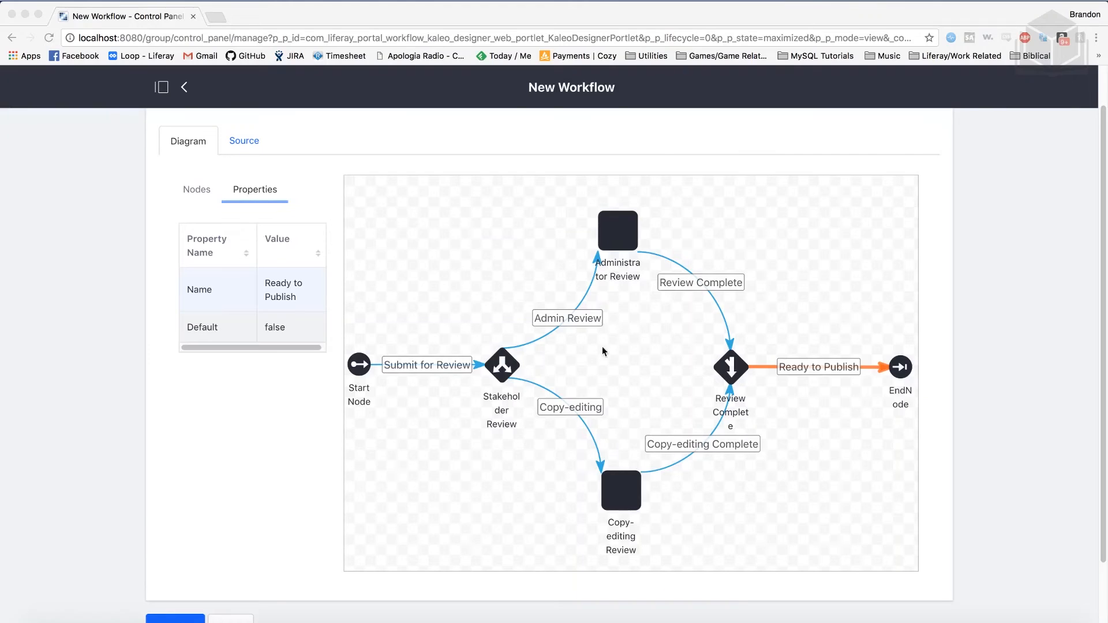
- Assign the Administrator Review task by Role Type to the Regular role "Administrator" and save the assignment
left_click(622, 233)
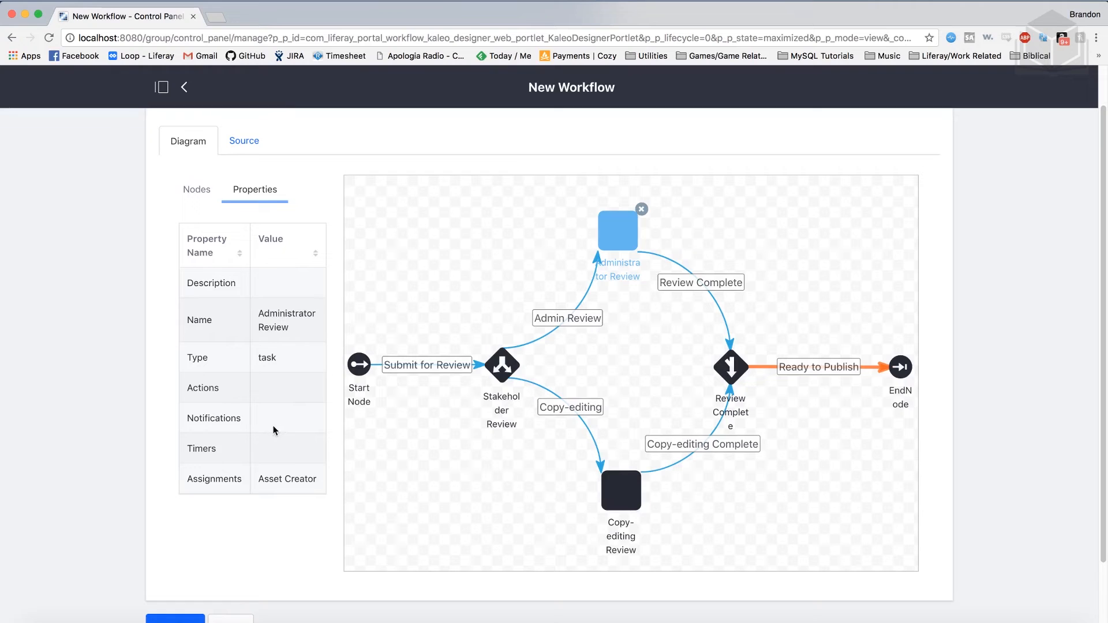
left_click(289, 483)
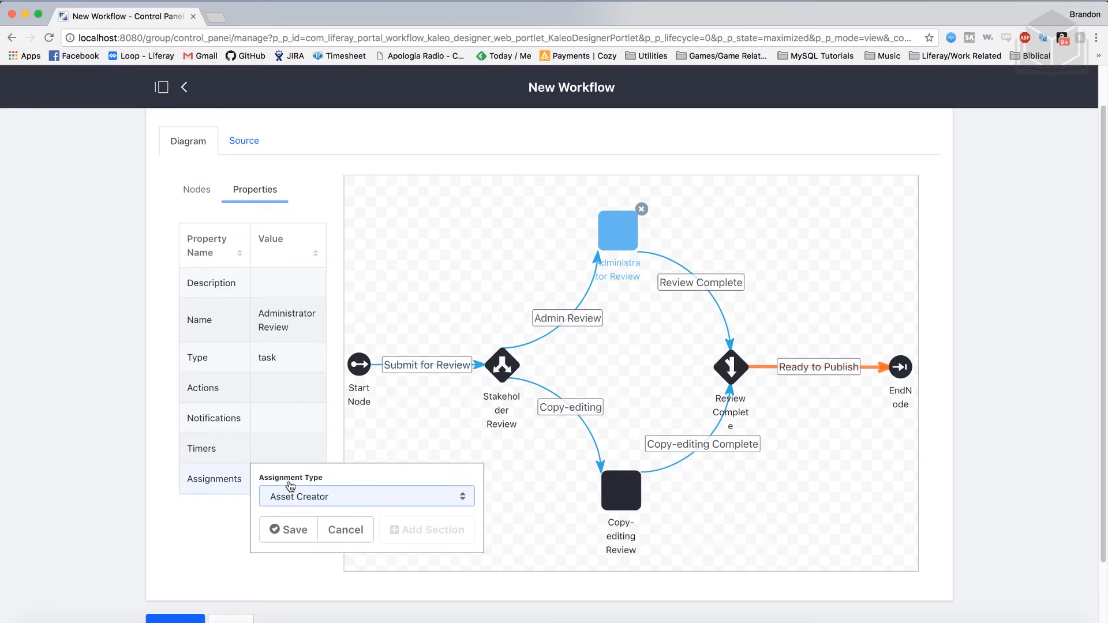
left_click(354, 507)
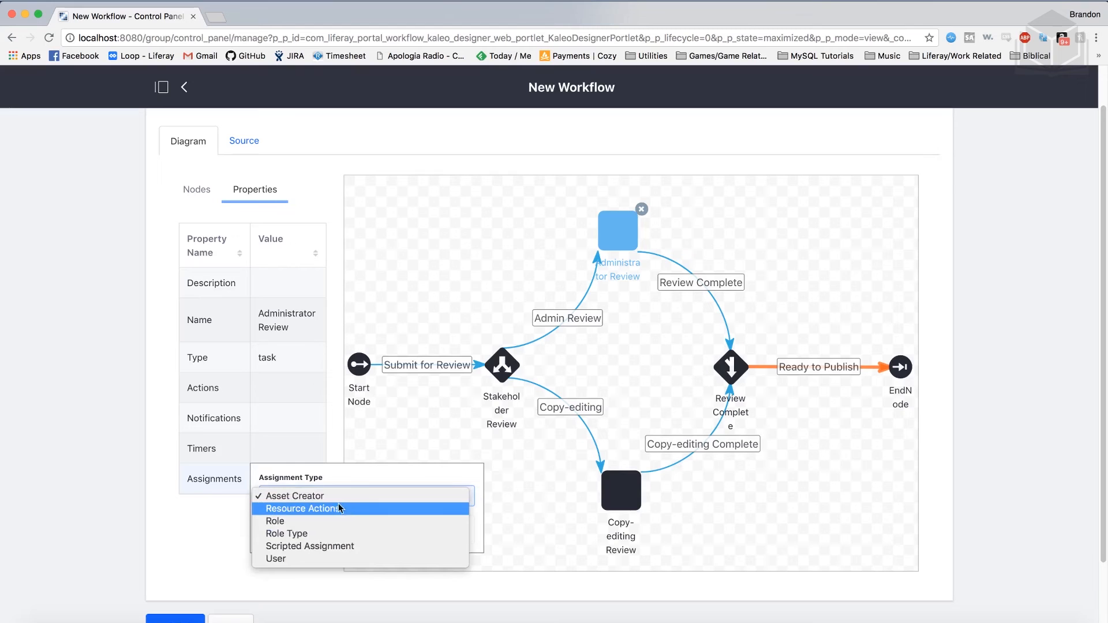
left_click(315, 536)
scroll(354, 532, "down", 1)
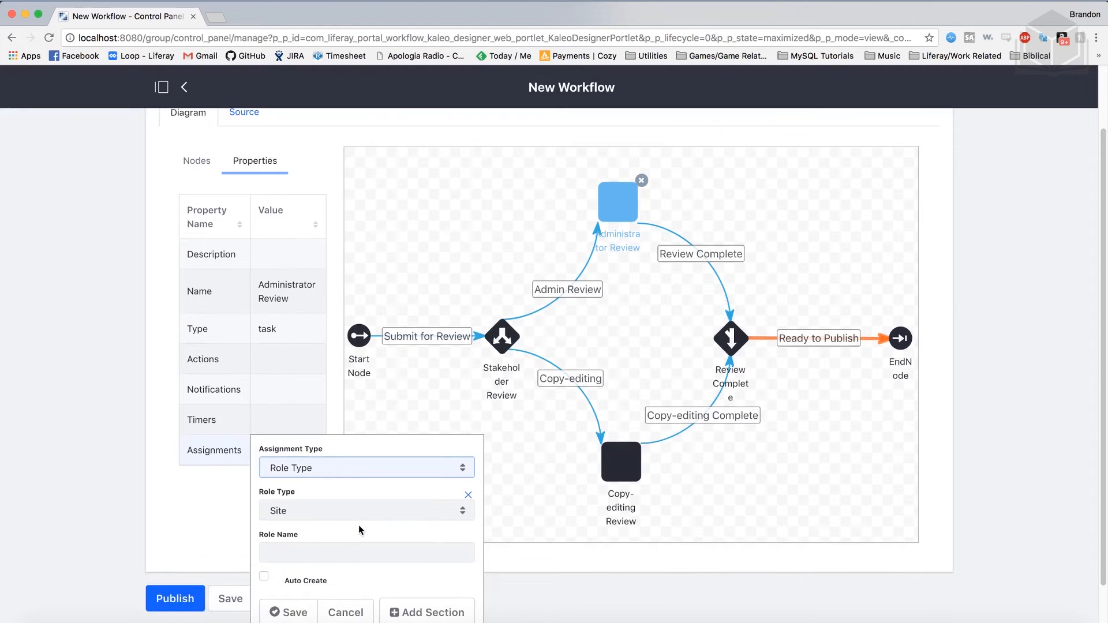
left_click(324, 511)
left_click(324, 522)
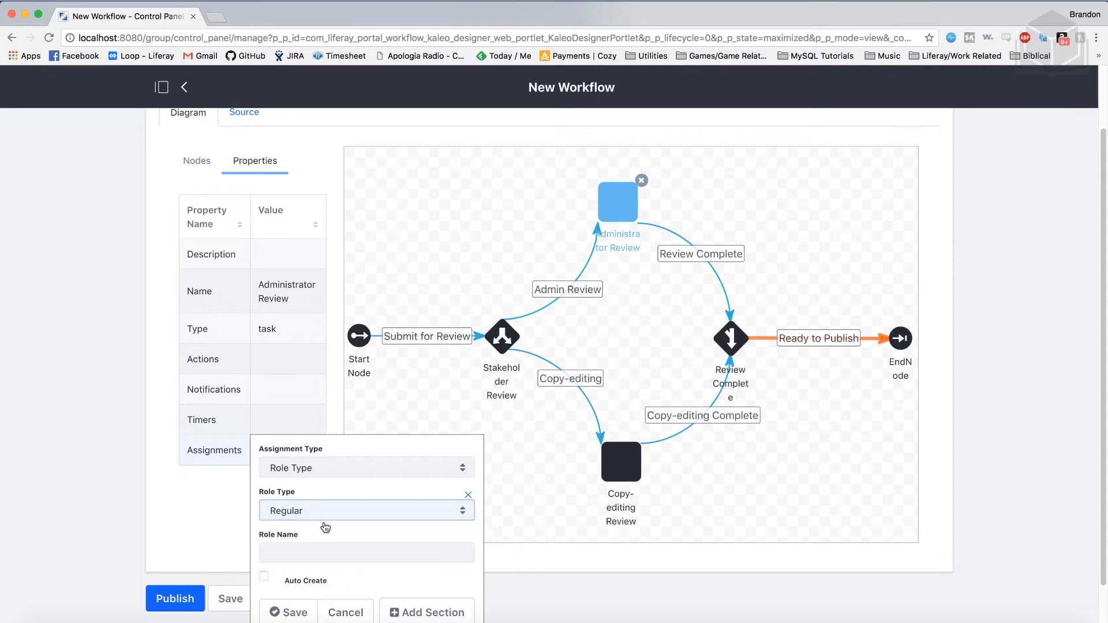
left_click(318, 550)
scroll(319, 560, "down", 1)
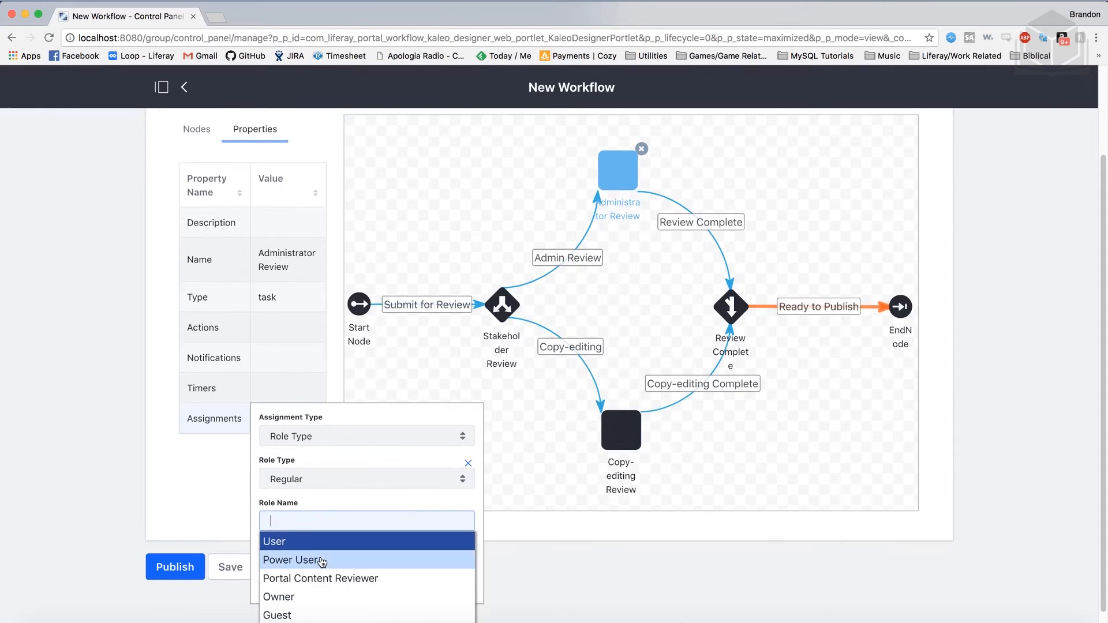
scroll(322, 562, "down", 1)
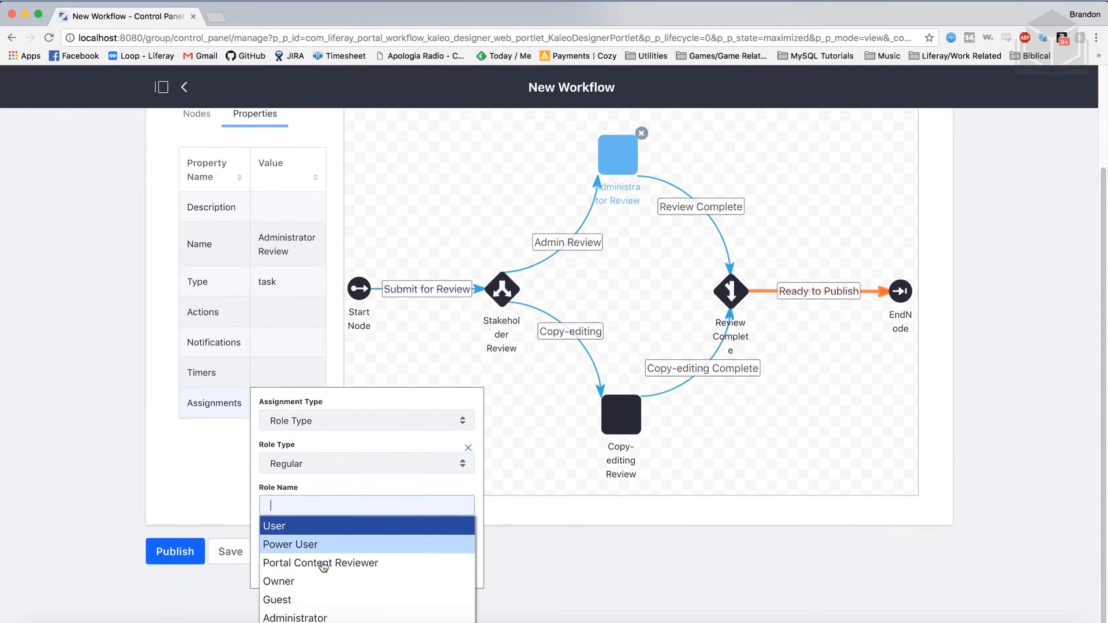
left_click(319, 616)
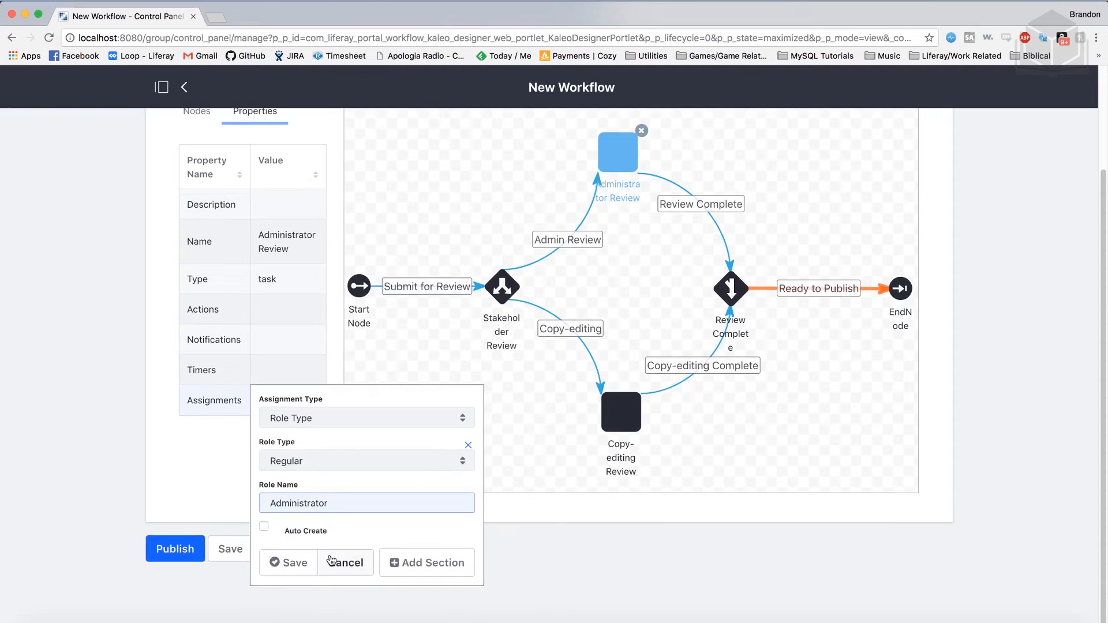
left_click(301, 563)
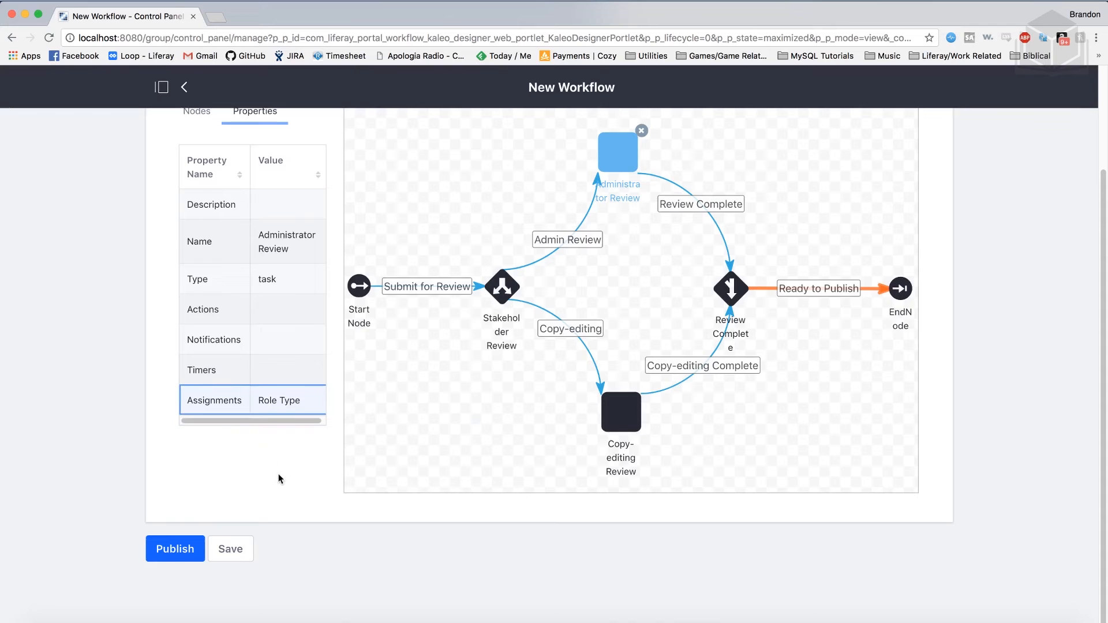
- Assign the Copy-editing Review task by Role Type to the Site role "Copyeditor" with Auto Create enabled, and save the assignment
scroll(279, 479, "up", 2)
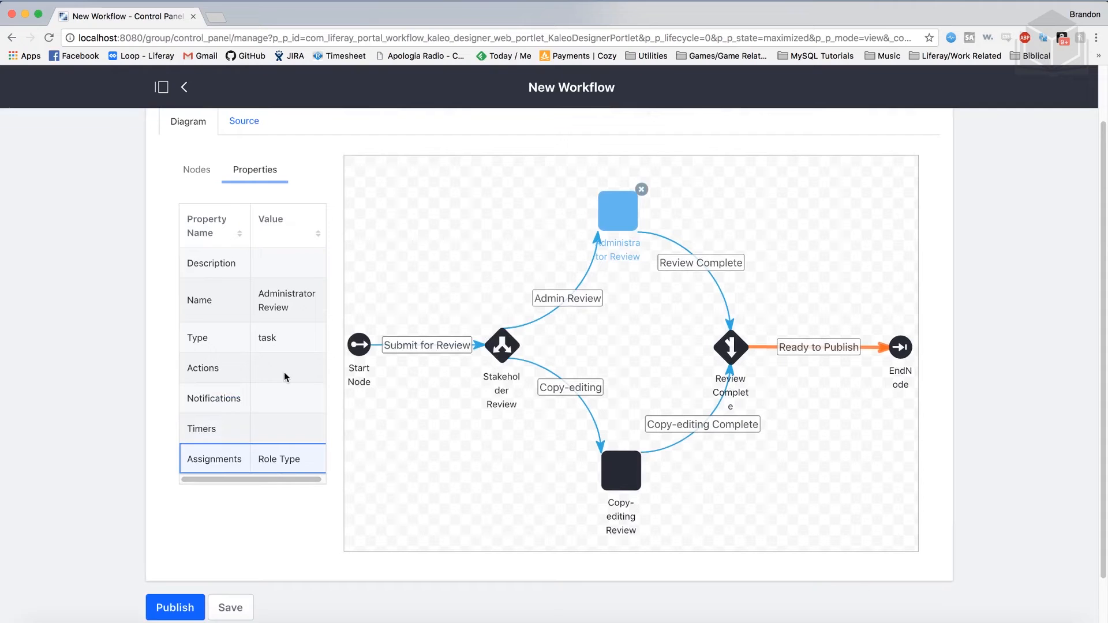
left_click(629, 473)
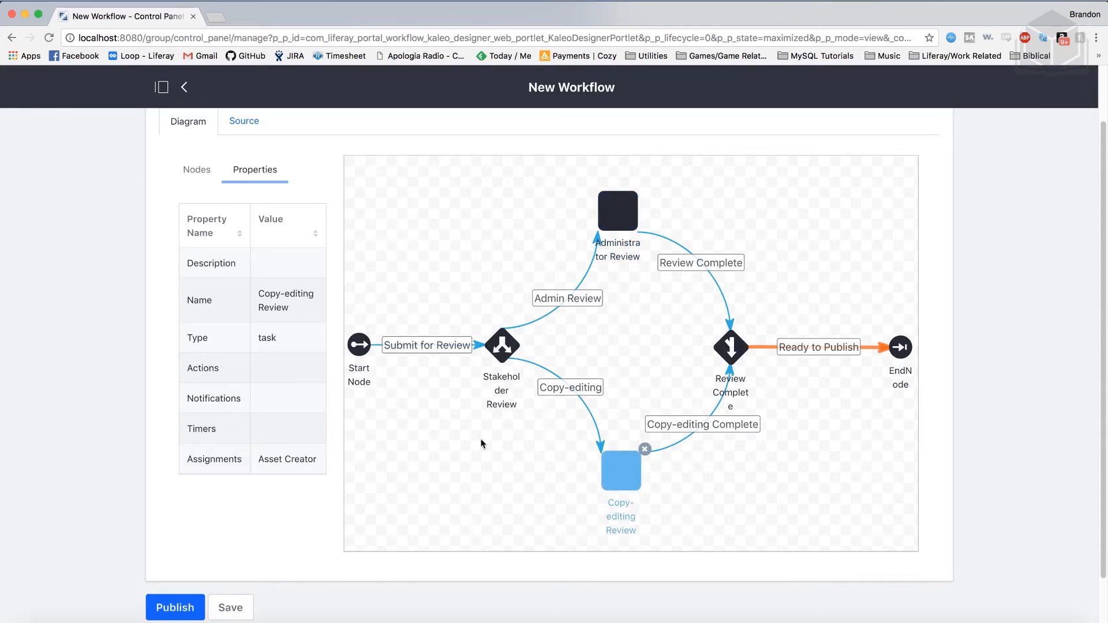
double_click(288, 460)
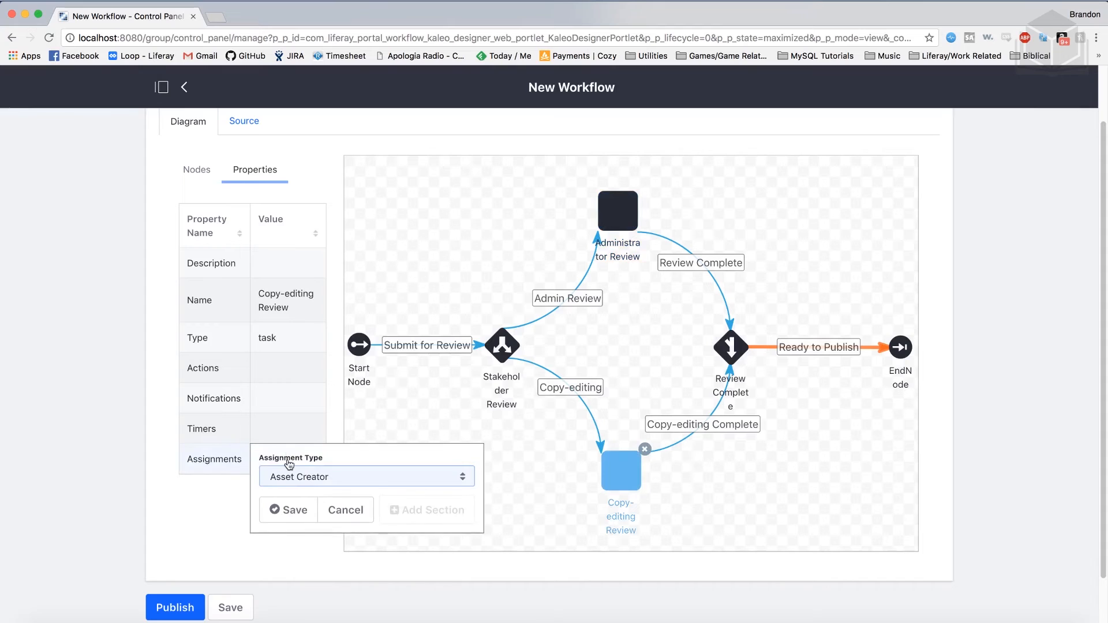
left_click(375, 483)
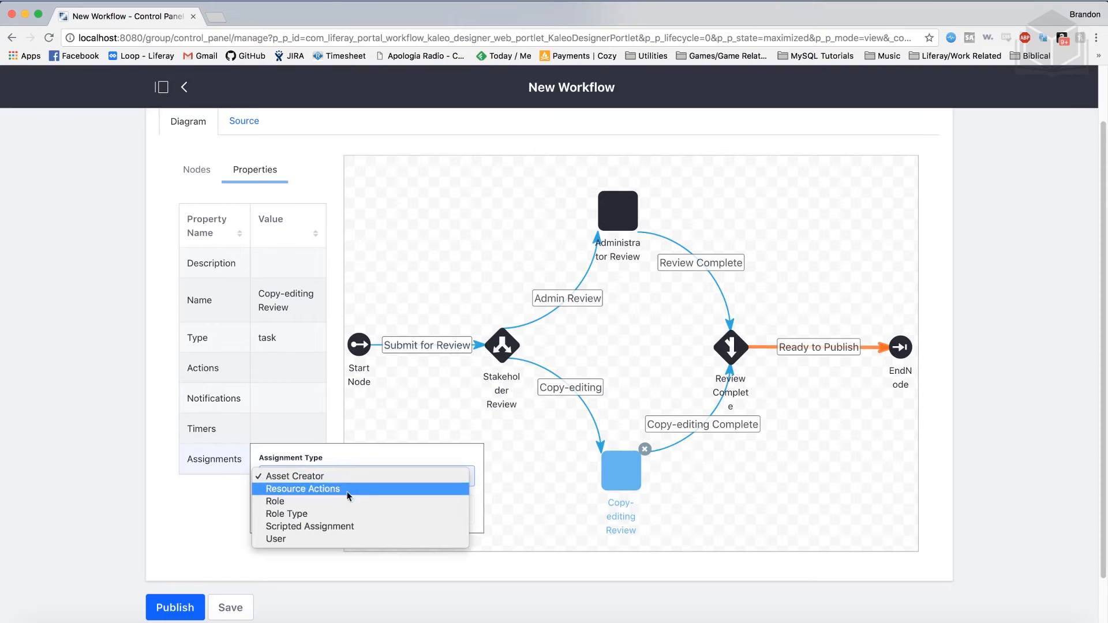
left_click(319, 515)
scroll(319, 517, "down", 2)
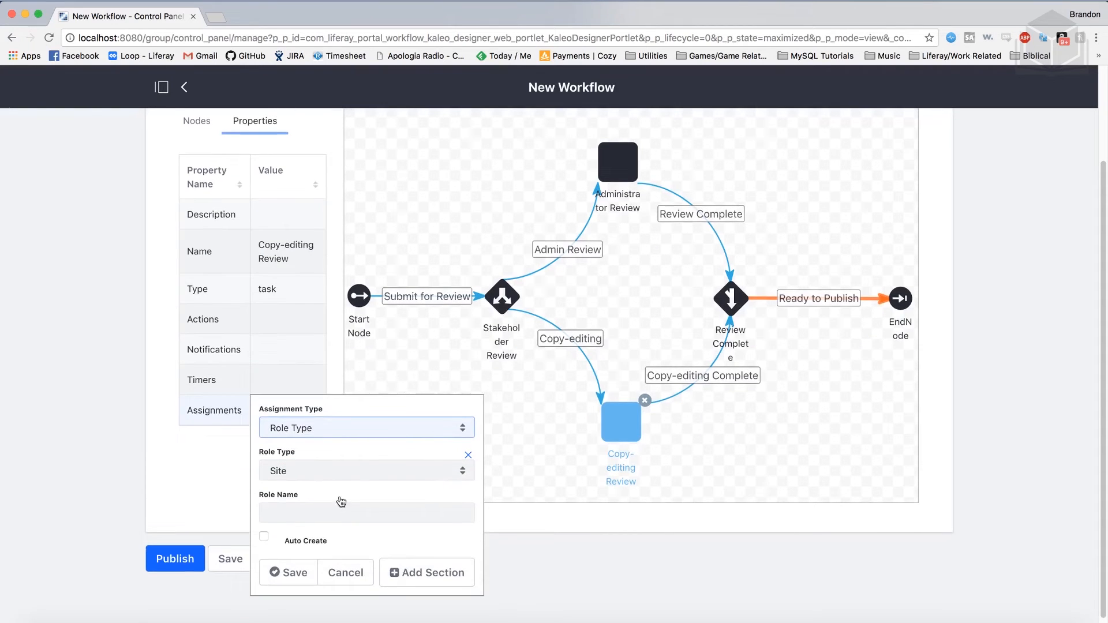
left_click(342, 473)
left_click(290, 471)
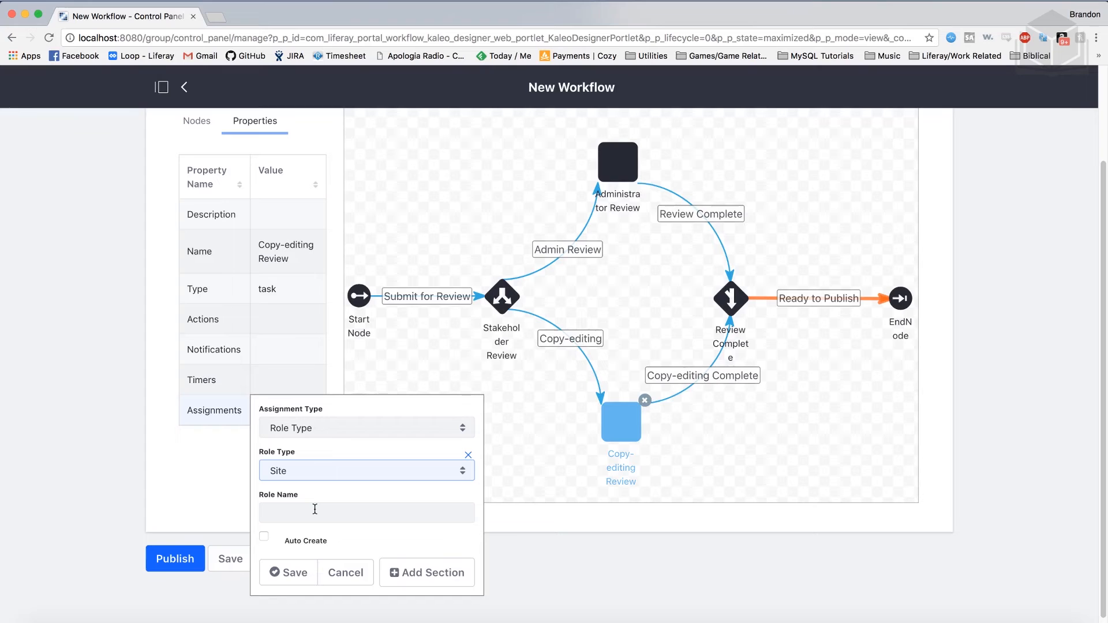
left_click(314, 510)
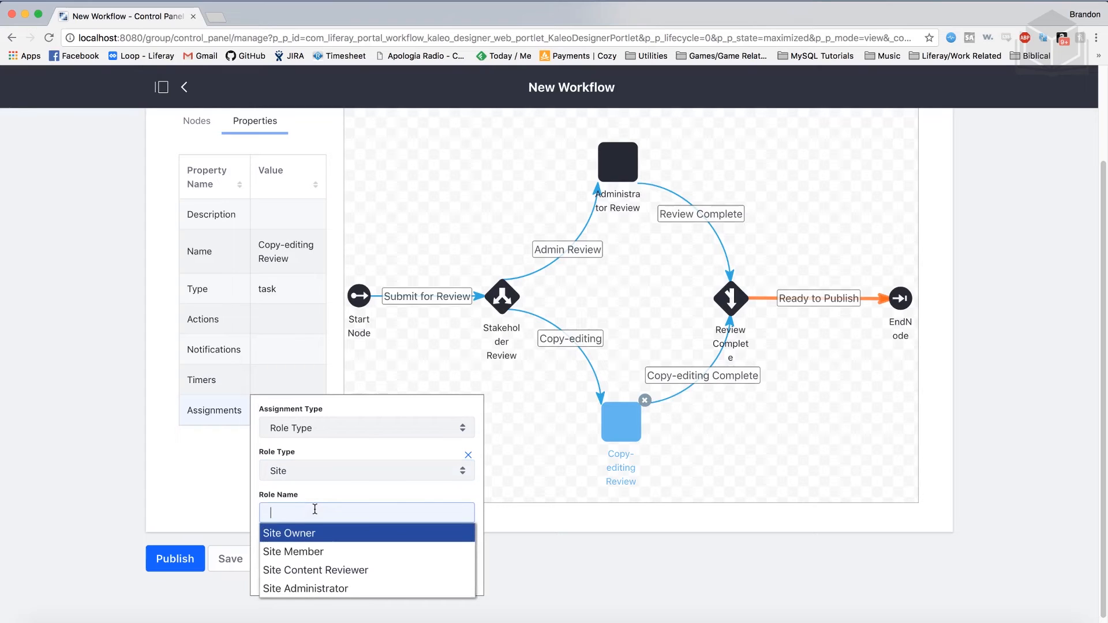
type("Copyeditor")
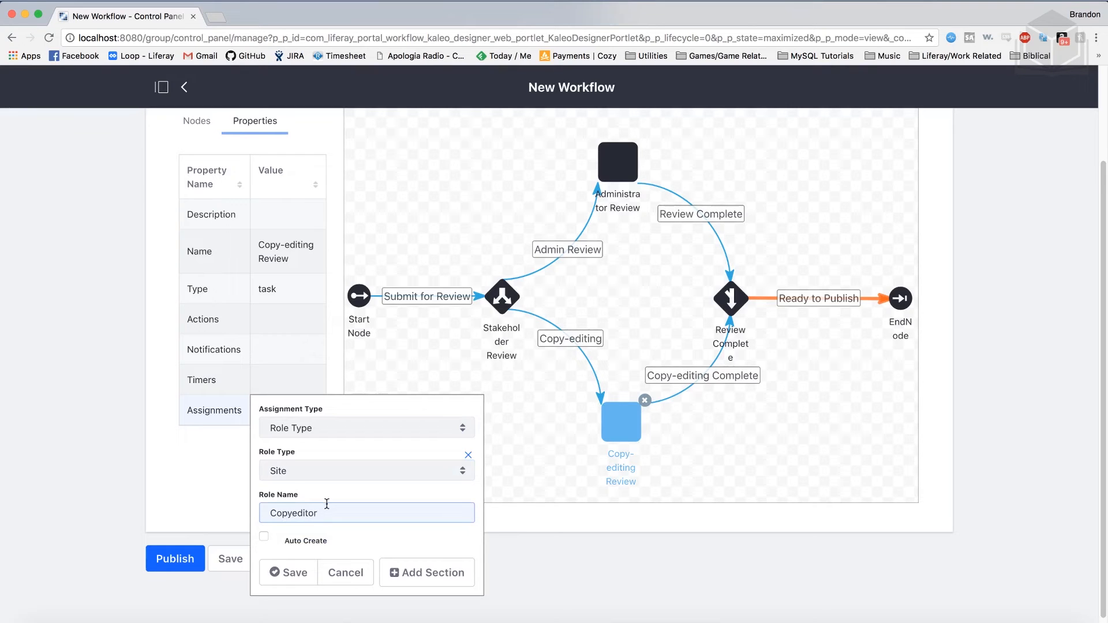
left_click(266, 538)
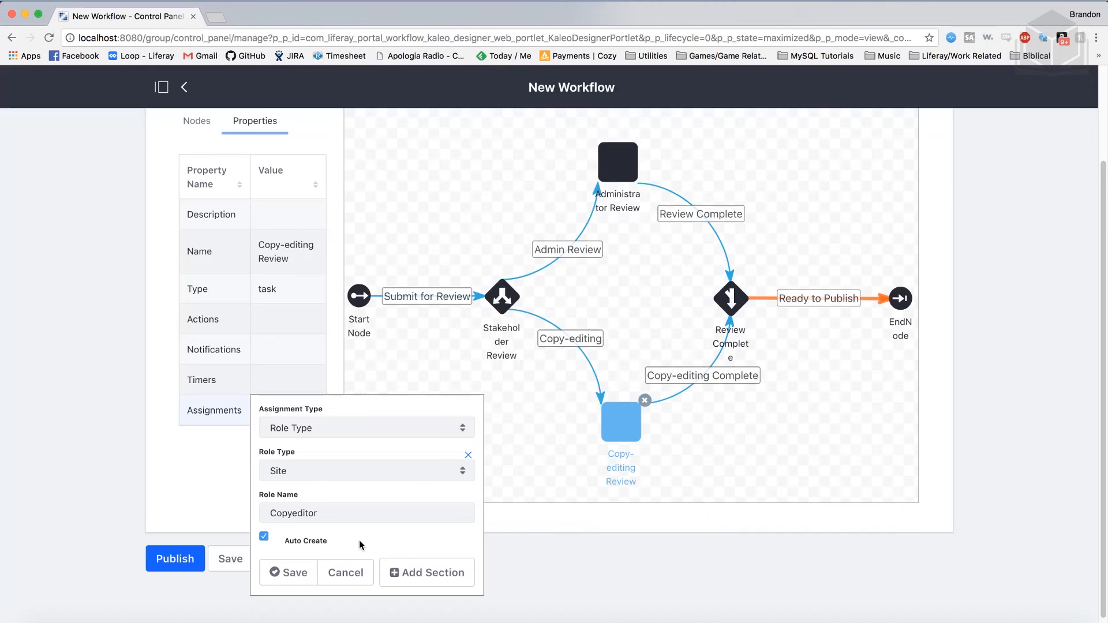
left_click(293, 573)
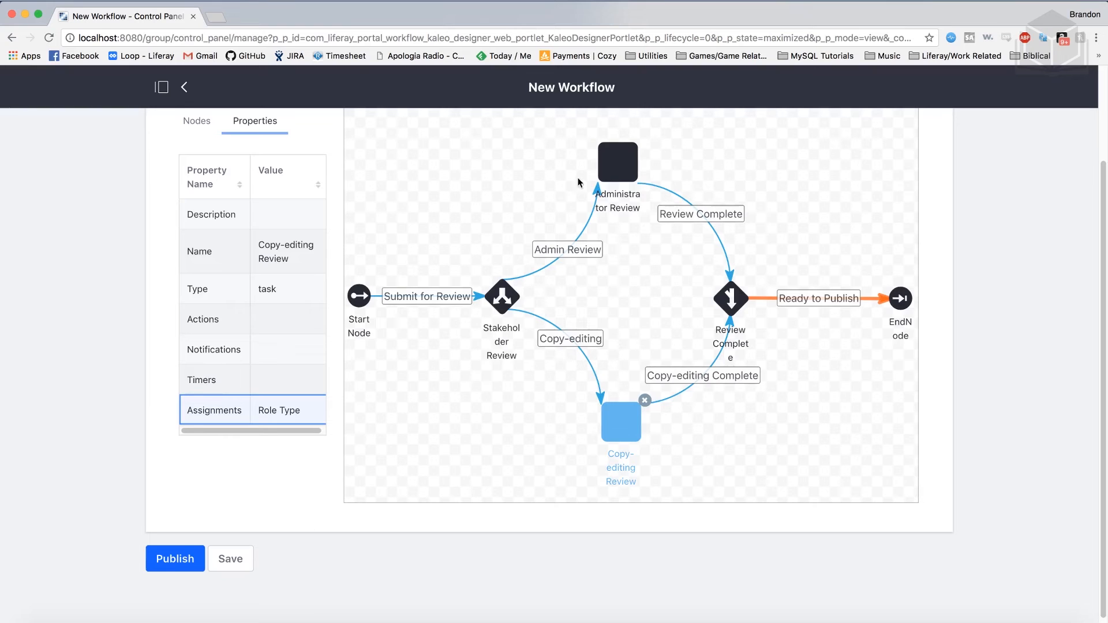
- Add the notification "Administrator Review Notification" to the Administrator Review task with the Text template "There is an item ready for the Administrative Review"
left_click(615, 164)
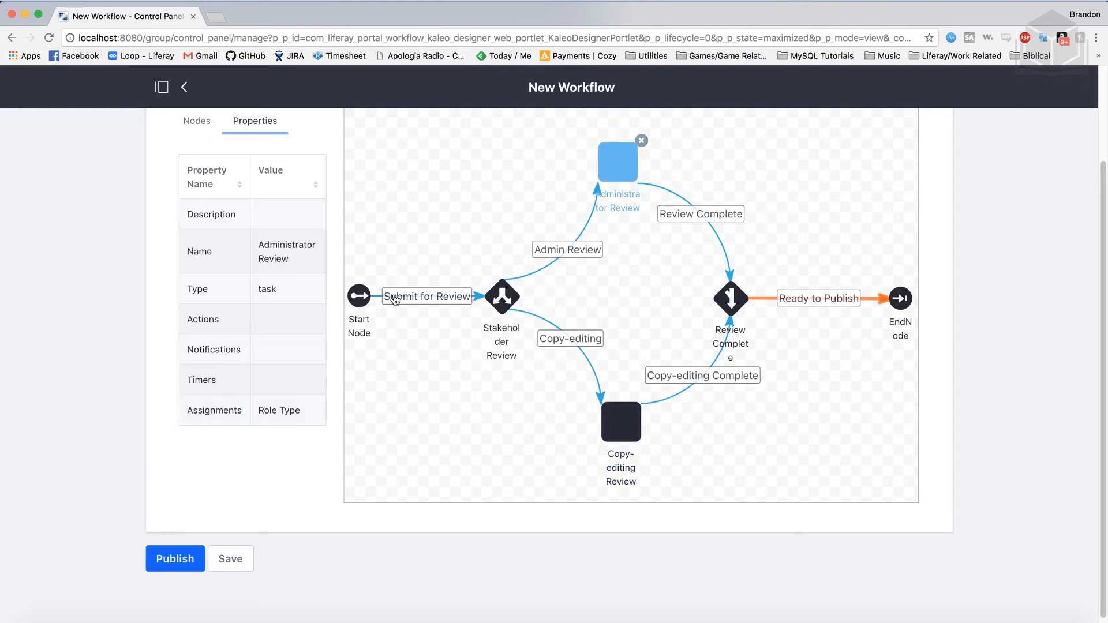
left_click(275, 349)
left_click(275, 350)
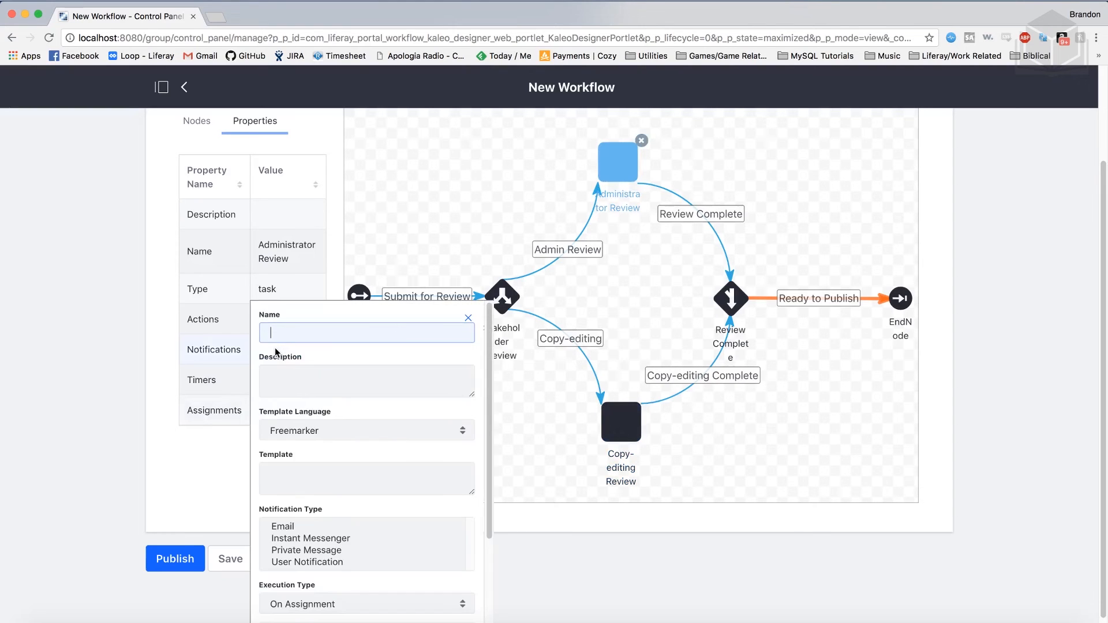
type("Administrator Review Notiification")
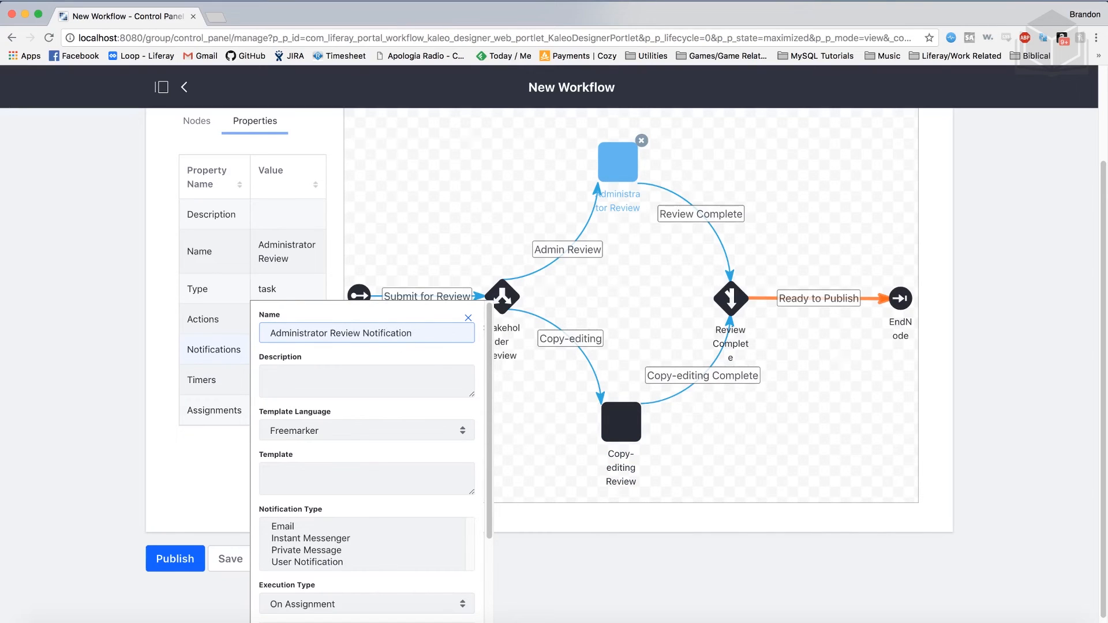
scroll(346, 404, "down", 2)
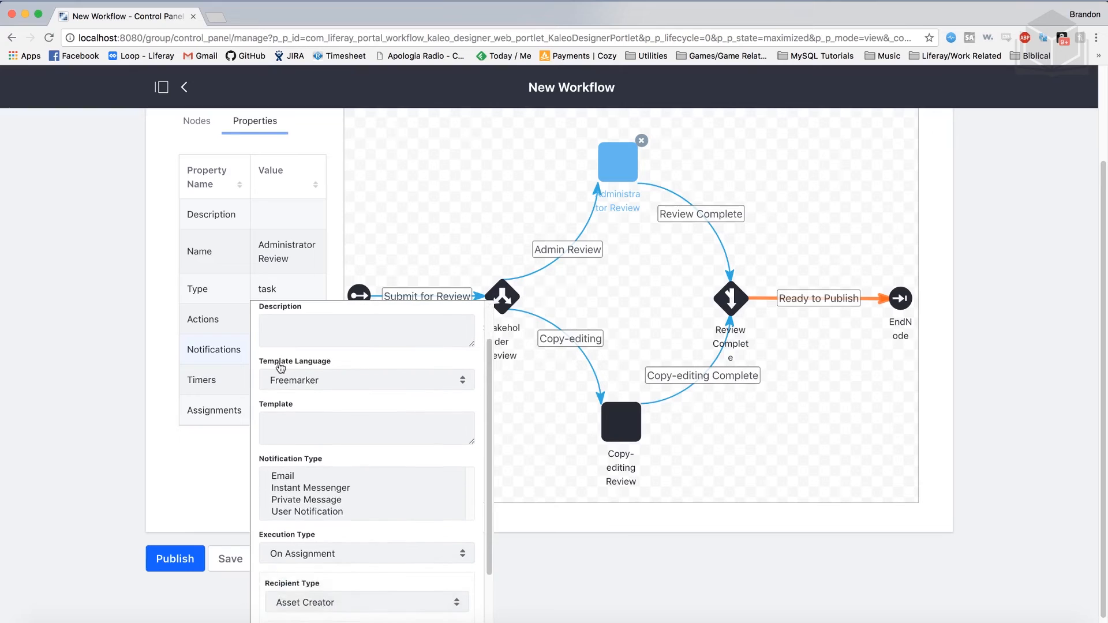
left_click(368, 366)
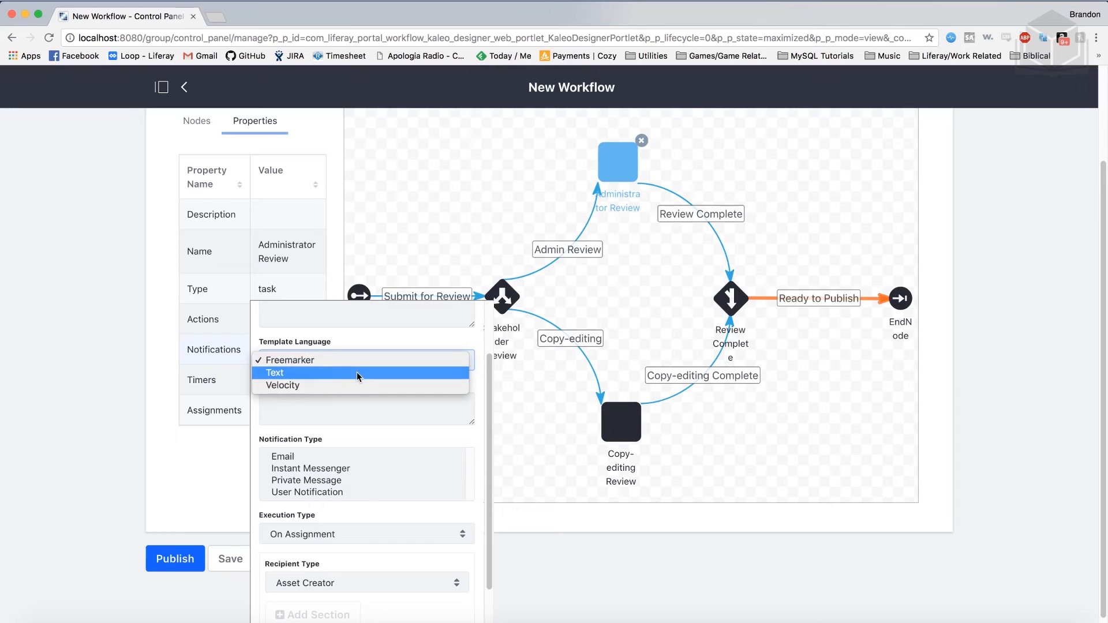
left_click(357, 371)
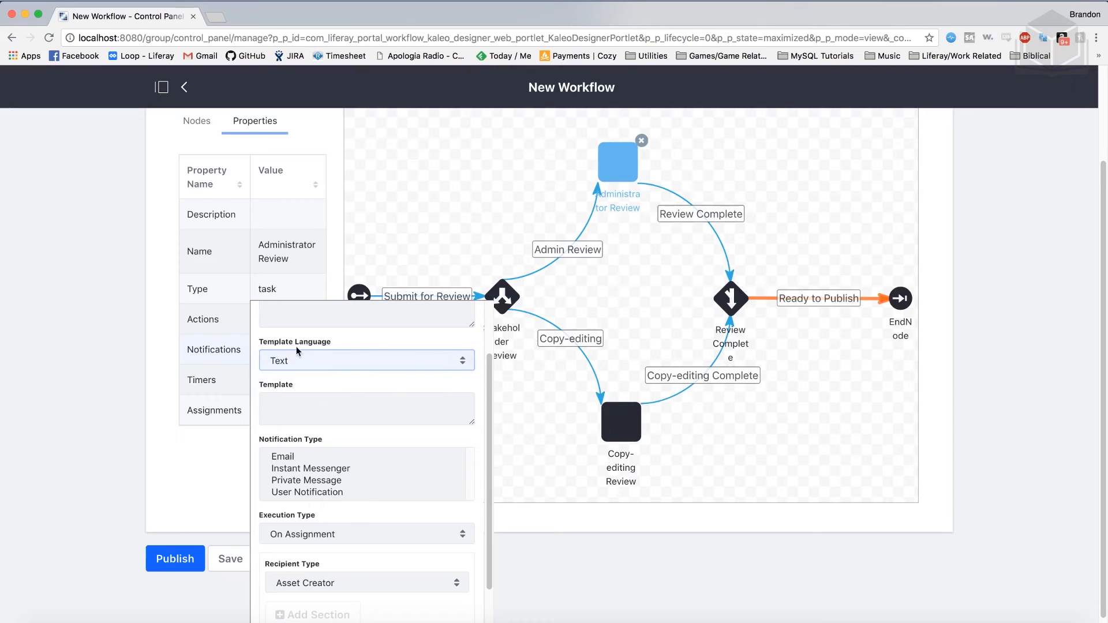
left_click(358, 404)
type("There is an item ready for the Administrative Review")
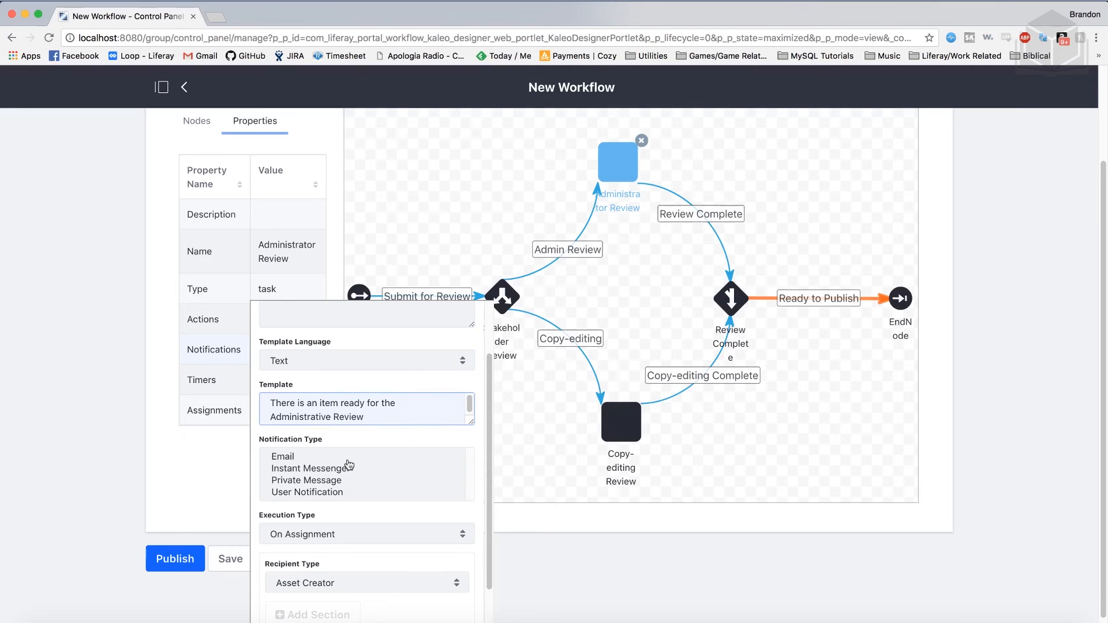
- Set the Administrator Review notification's type to User Notification and its recipient type to Task Assignees, and save it
left_click(326, 496)
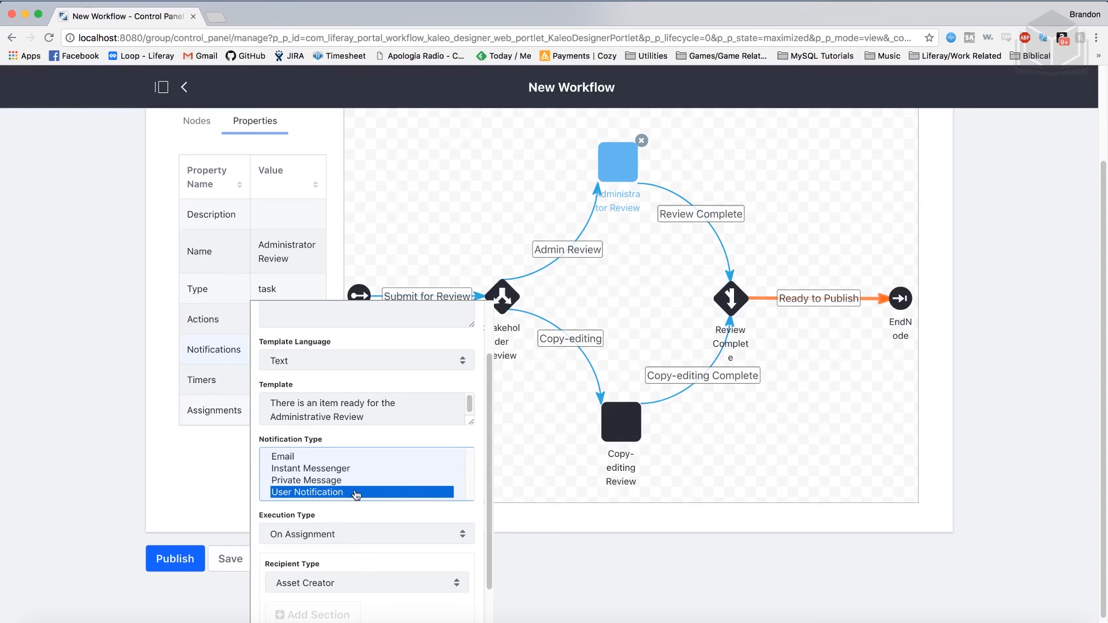
scroll(357, 495, "down", 1)
scroll(354, 489, "down", 2)
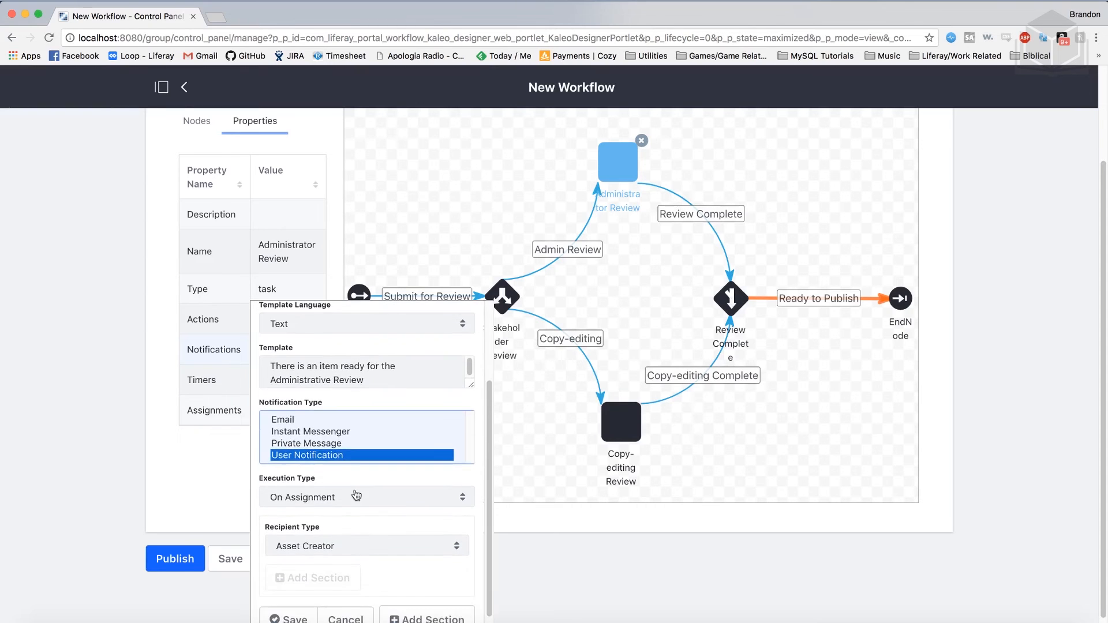
left_click(362, 532)
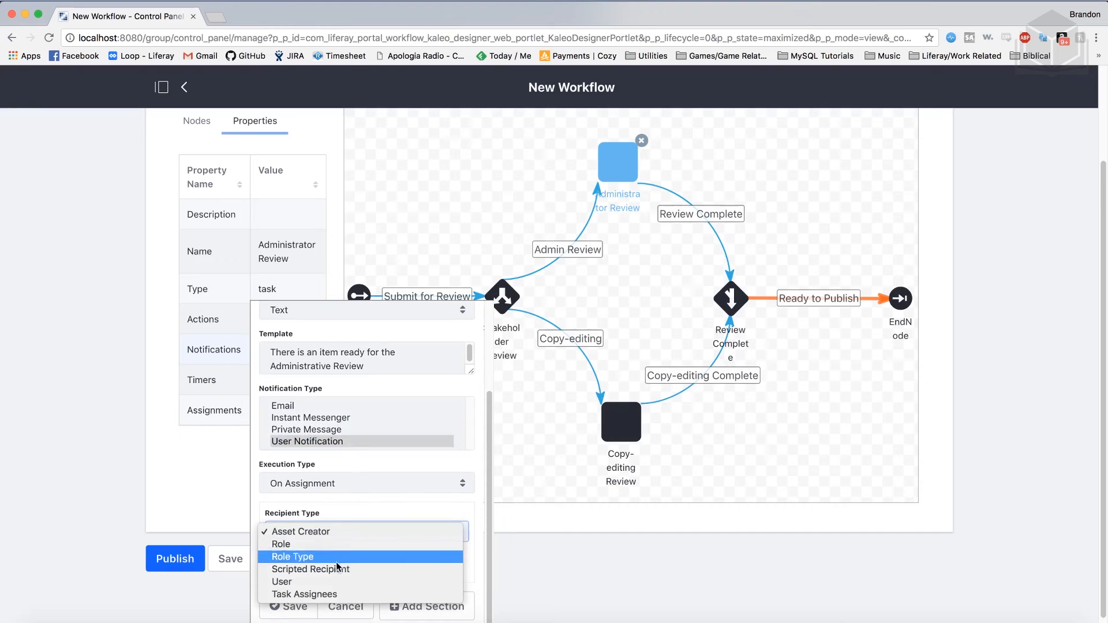
left_click(332, 595)
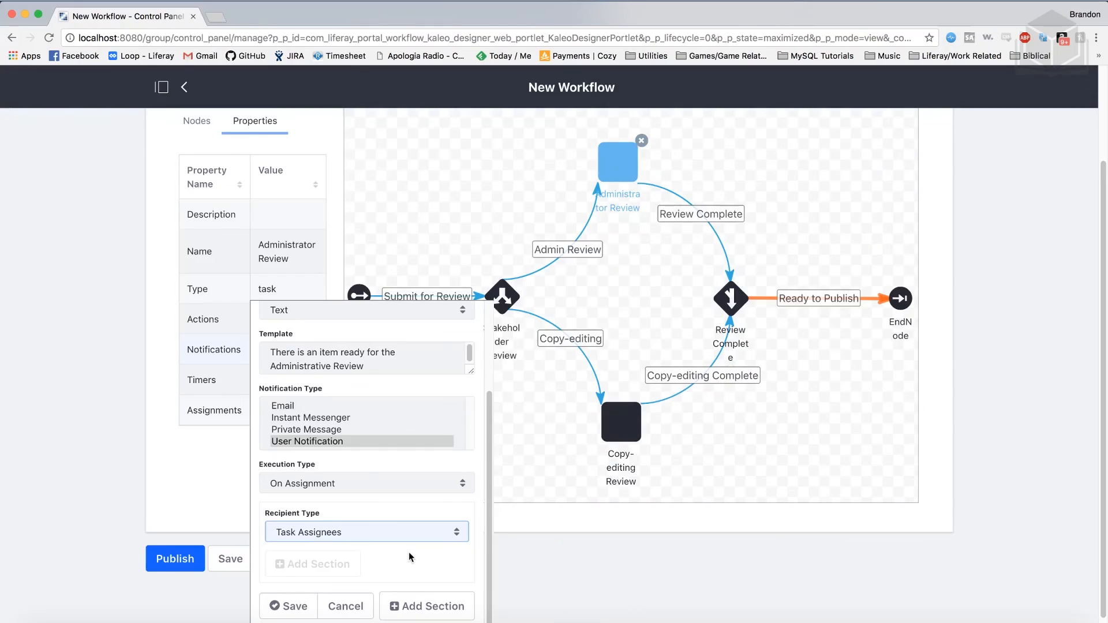
left_click(290, 606)
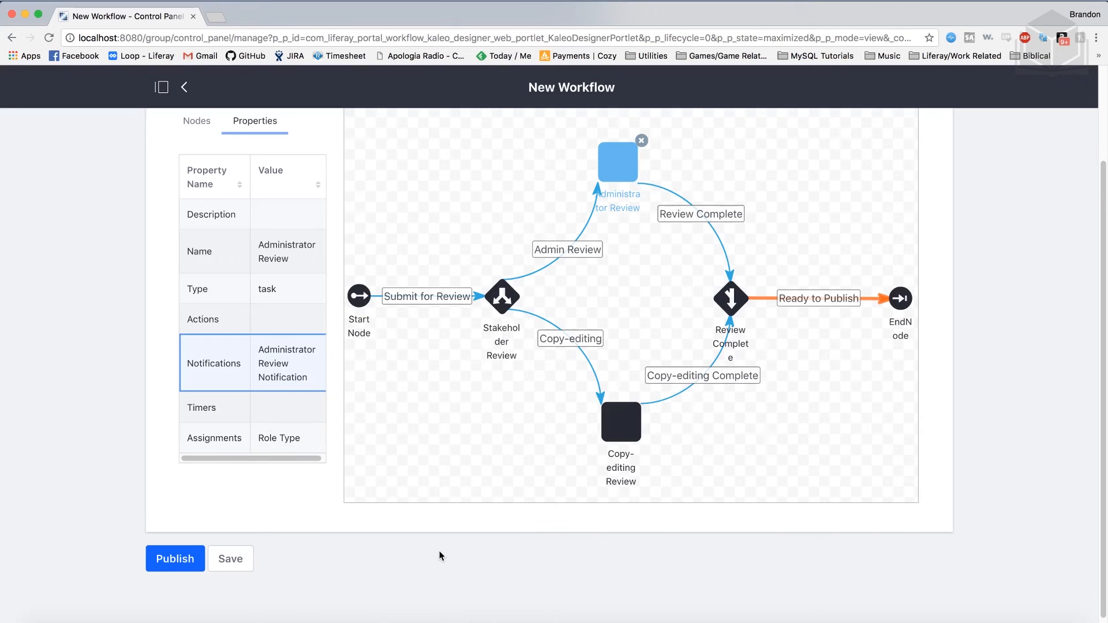
- Add the notification "Copyediting Review Notification" to the Copy-editing Review task with the Text template "There is an item ready for copyediting"
left_click(623, 426)
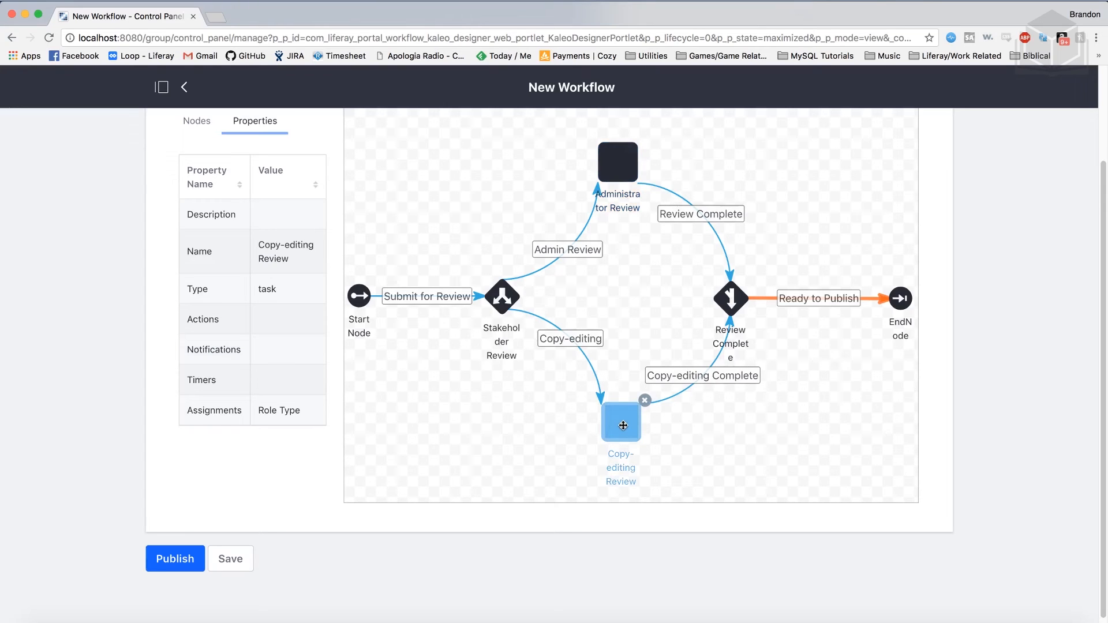
left_click(276, 350)
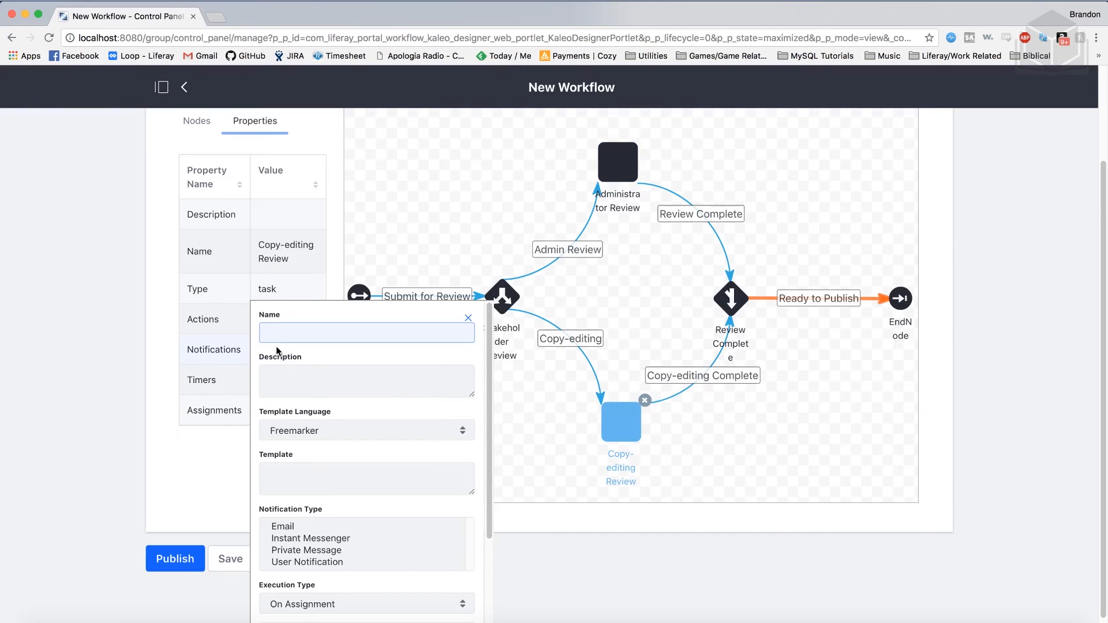
type("Copyediting Review Notification")
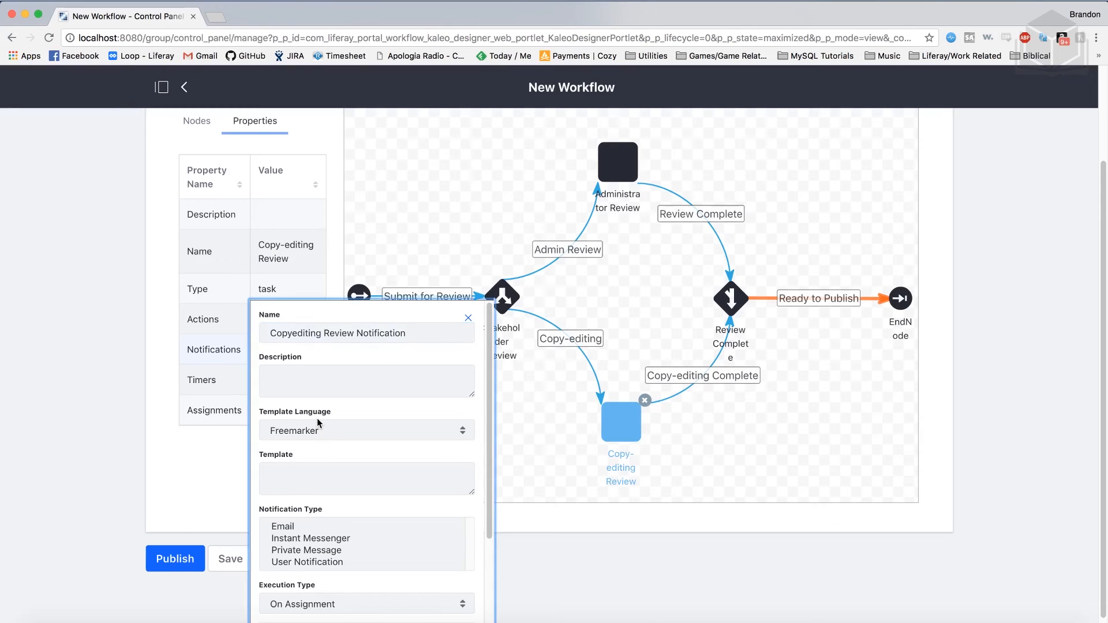
left_click(318, 429)
left_click(318, 444)
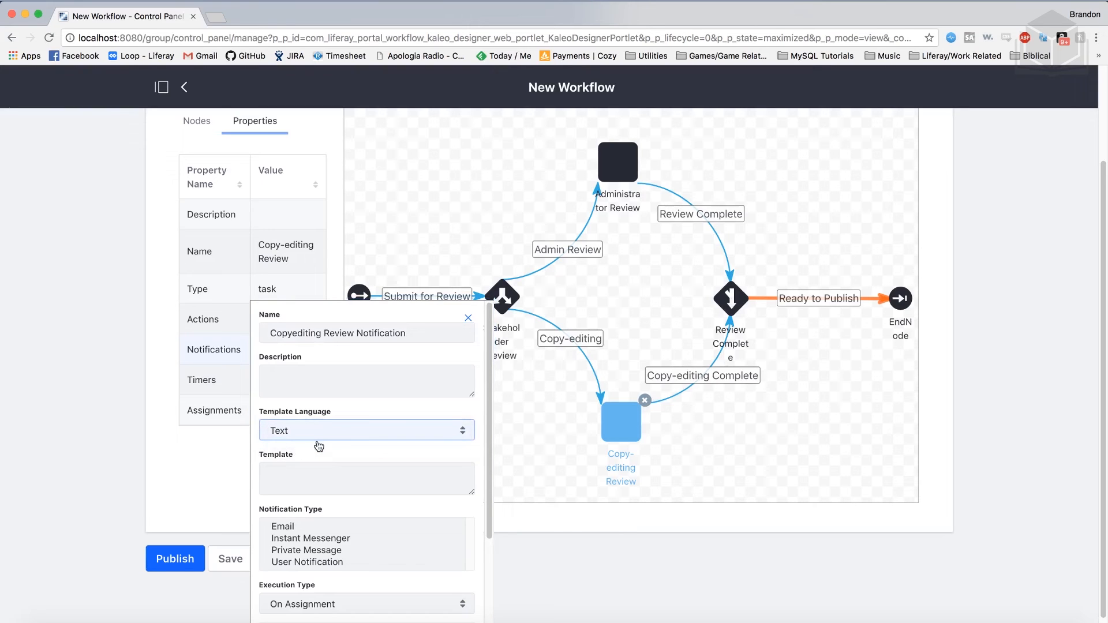
left_click(327, 482)
type("There")
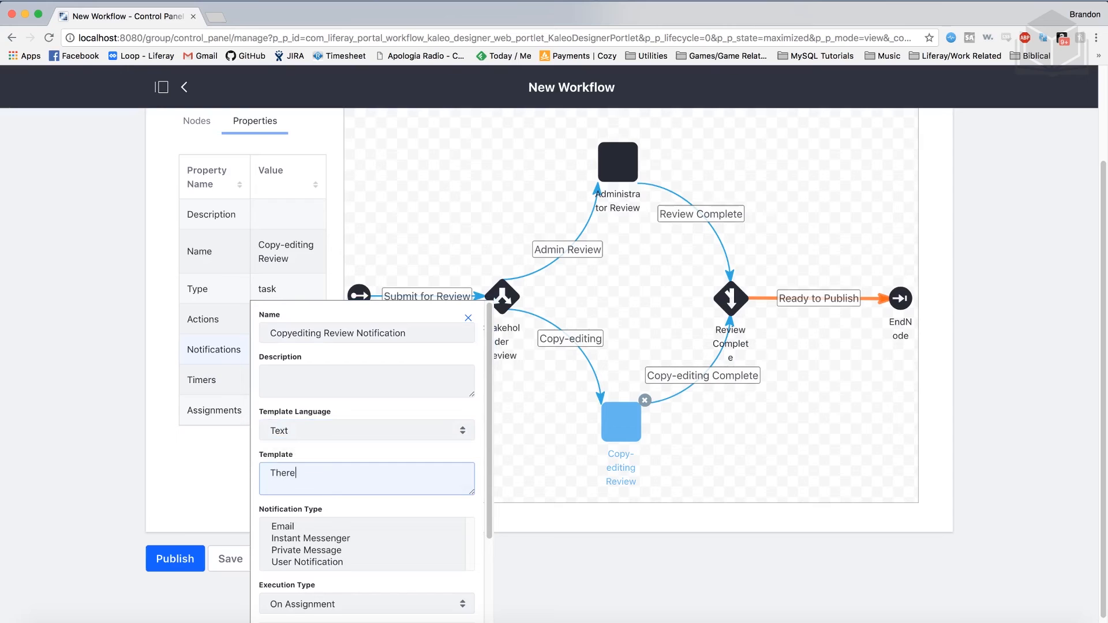
type(" is an item ready for copyediting")
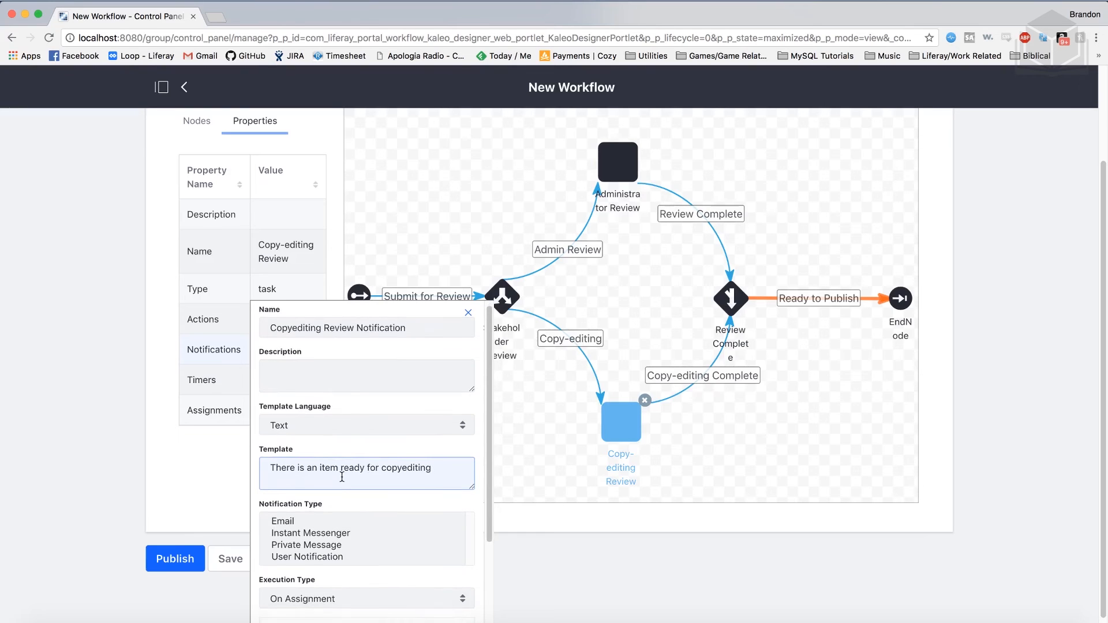
- Set the Copyediting Review notification's type to User Notification and its recipient type to Task Assignees, and save it
scroll(335, 508, "down", 1)
left_click(340, 541)
scroll(441, 528, "down", 4)
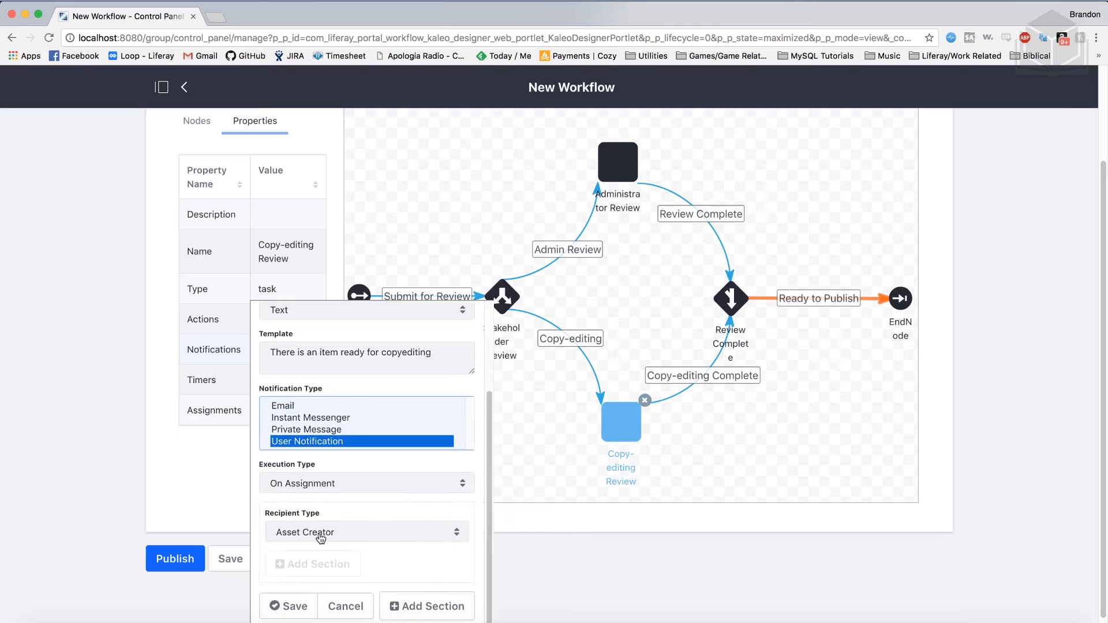
left_click(367, 541)
left_click(323, 596)
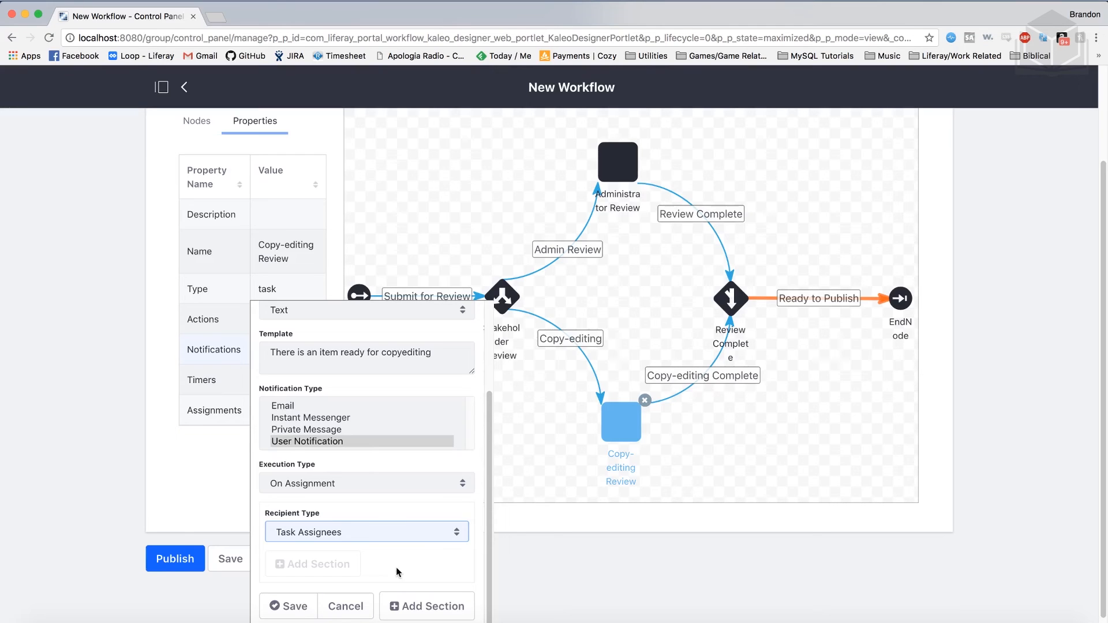
left_click(289, 606)
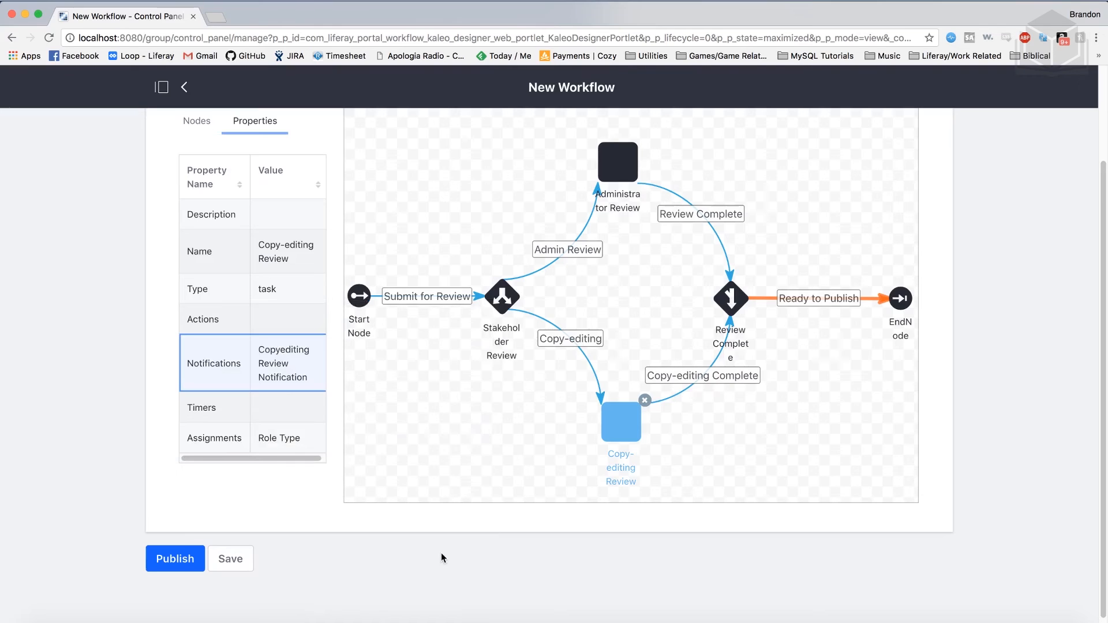
- Try to publish the Parallel Review workflow
left_click(184, 561)
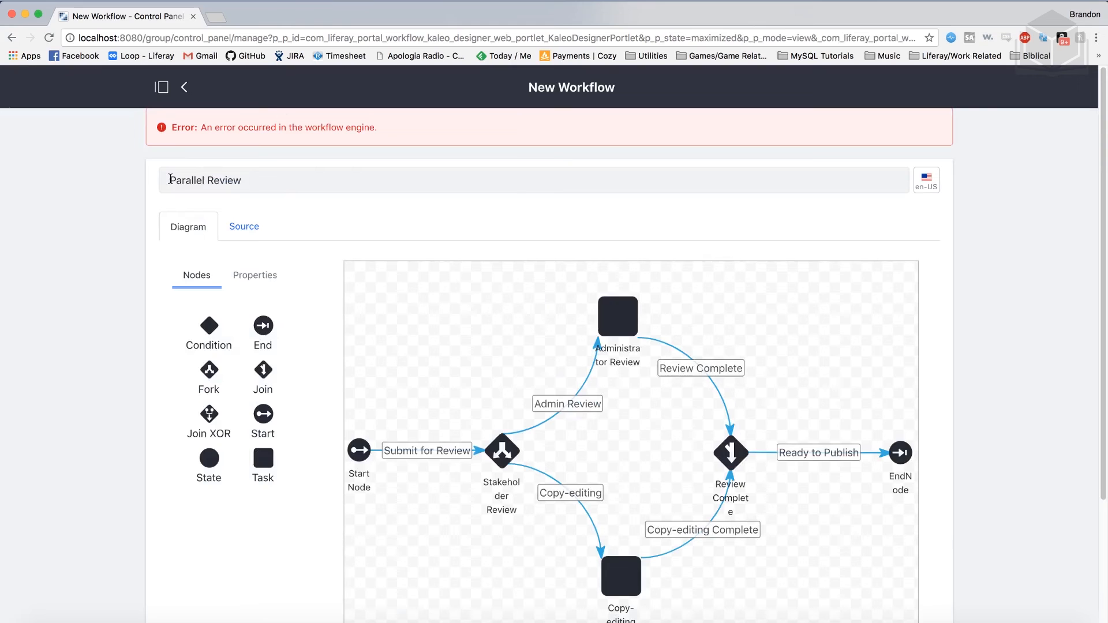
scroll(696, 197, "down", 3)
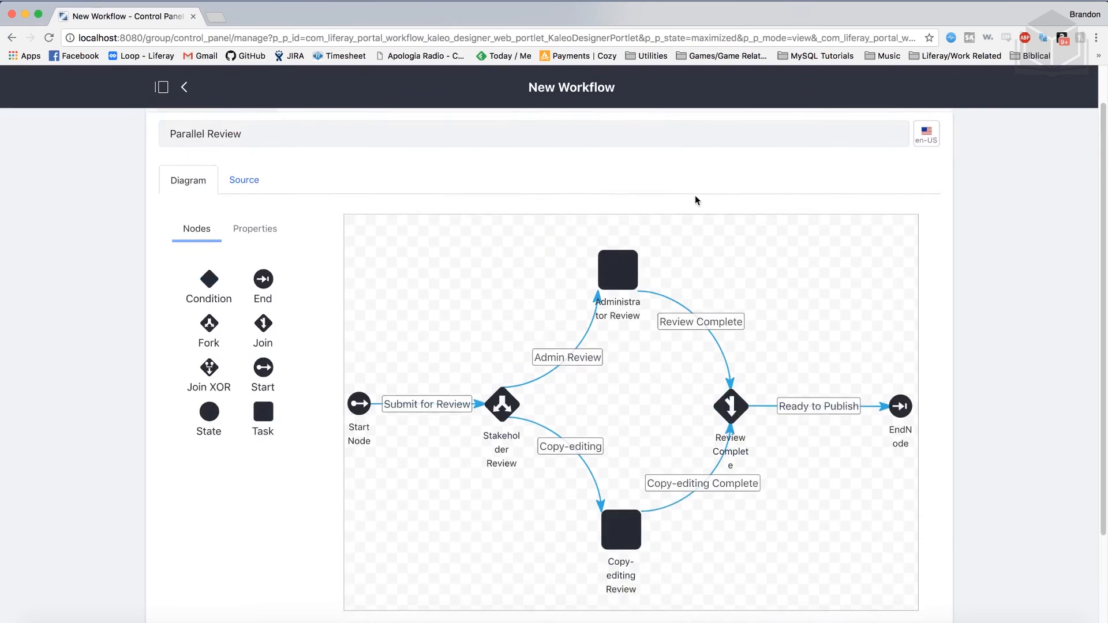
scroll(696, 204, "up", 3)
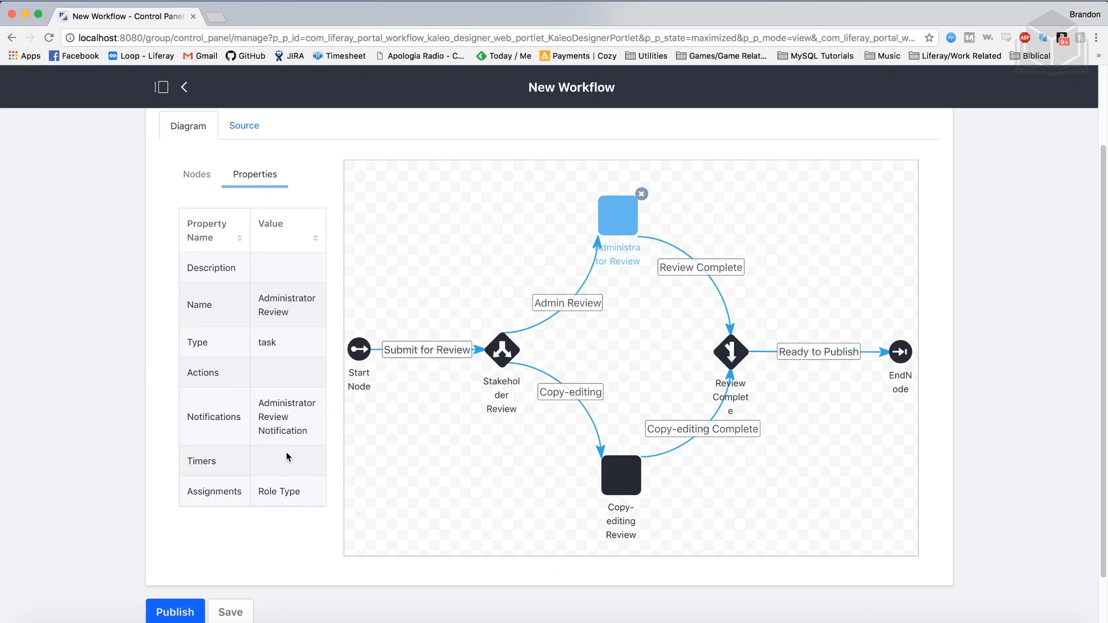
- Start a timer named "Email Timer" on the Administrator Review task with a duration of 72 and the scale Hour
left_click(308, 468)
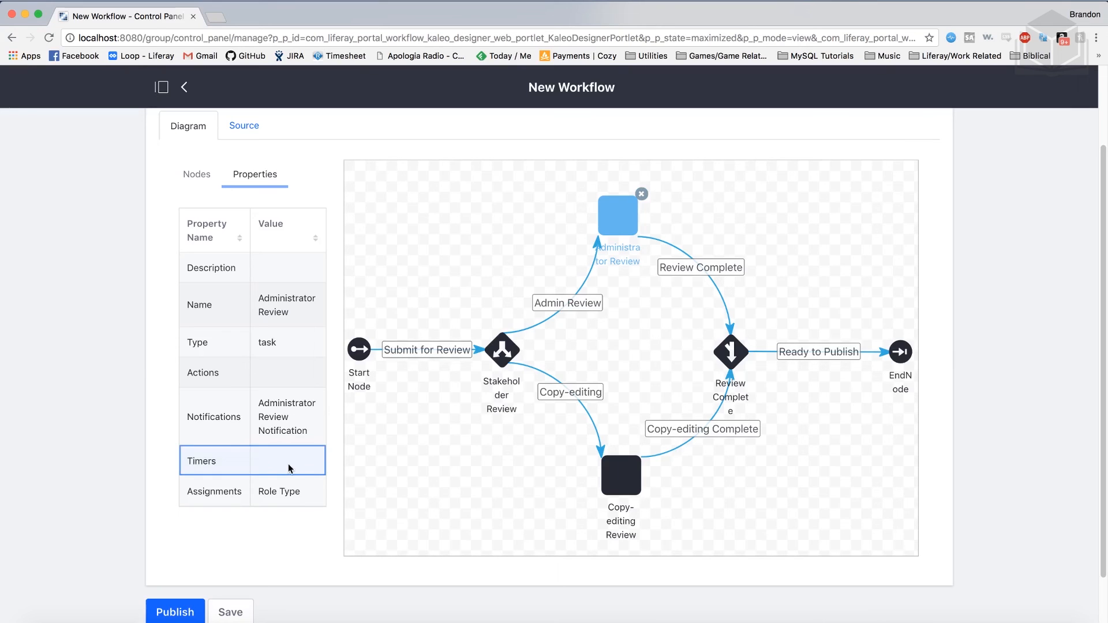
left_click(291, 468)
scroll(370, 430, "down", 2)
scroll(393, 420, "up", 2)
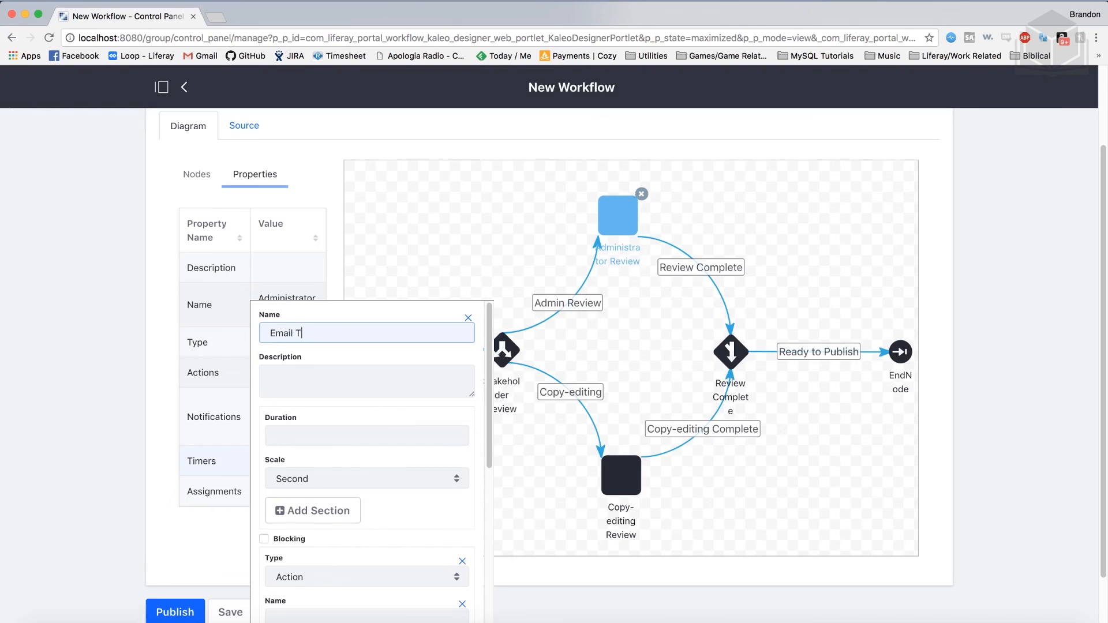
scroll(408, 434, "down", 2)
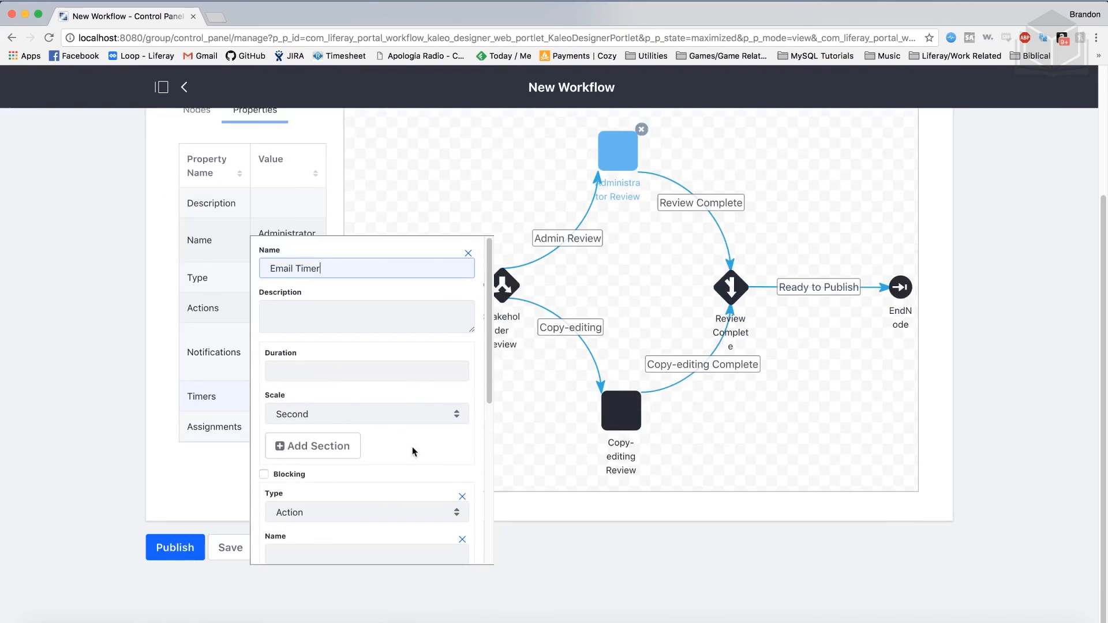
left_click(324, 373)
type("72")
left_click(288, 390)
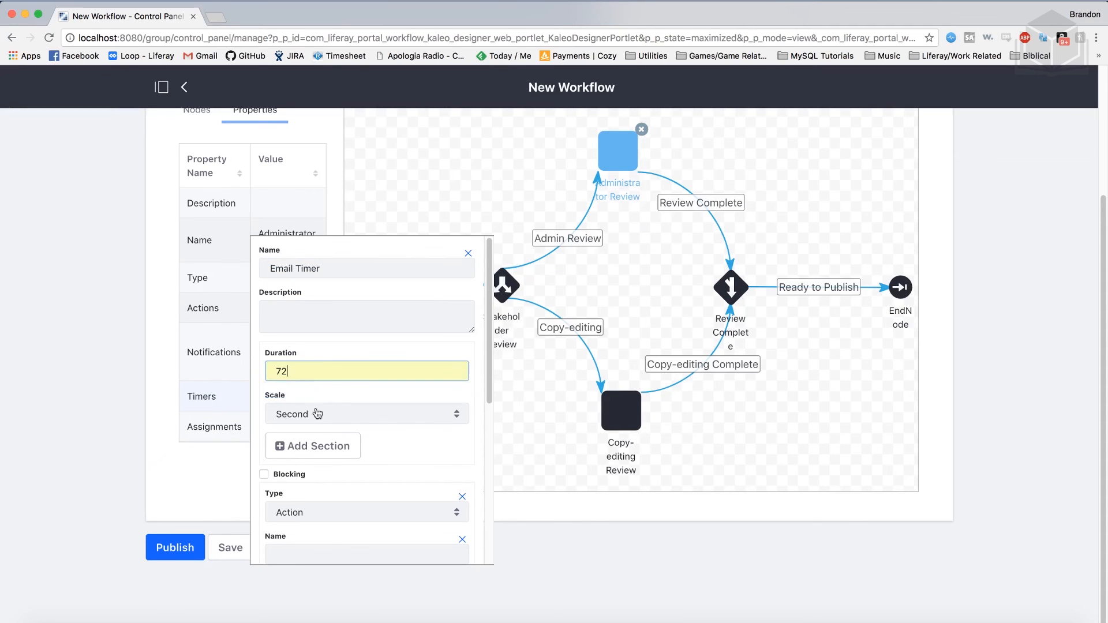
left_click(349, 414)
left_click(361, 439)
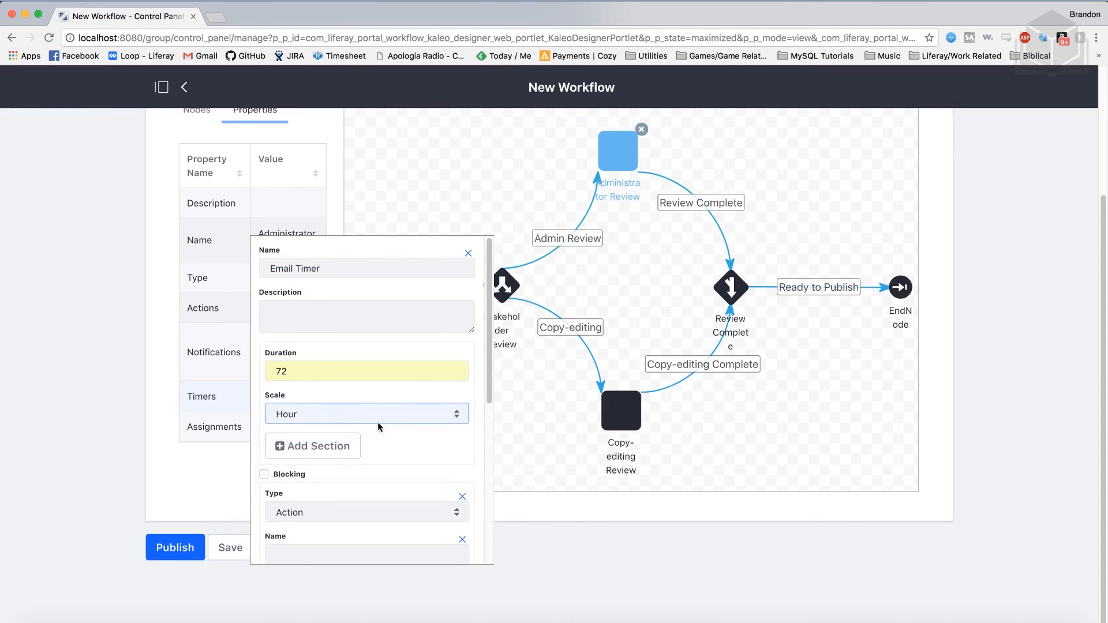
- Set the Email Timer's triggered type to "Notificaton" and look over its template, notification type and recipient options
scroll(356, 411, "down", 5)
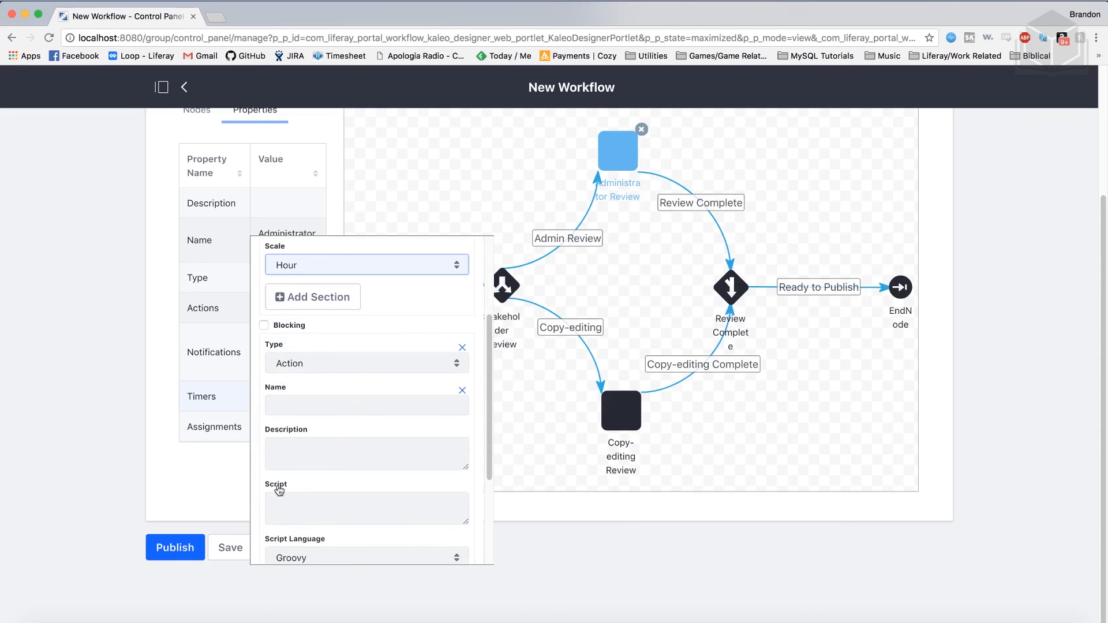
left_click(339, 365)
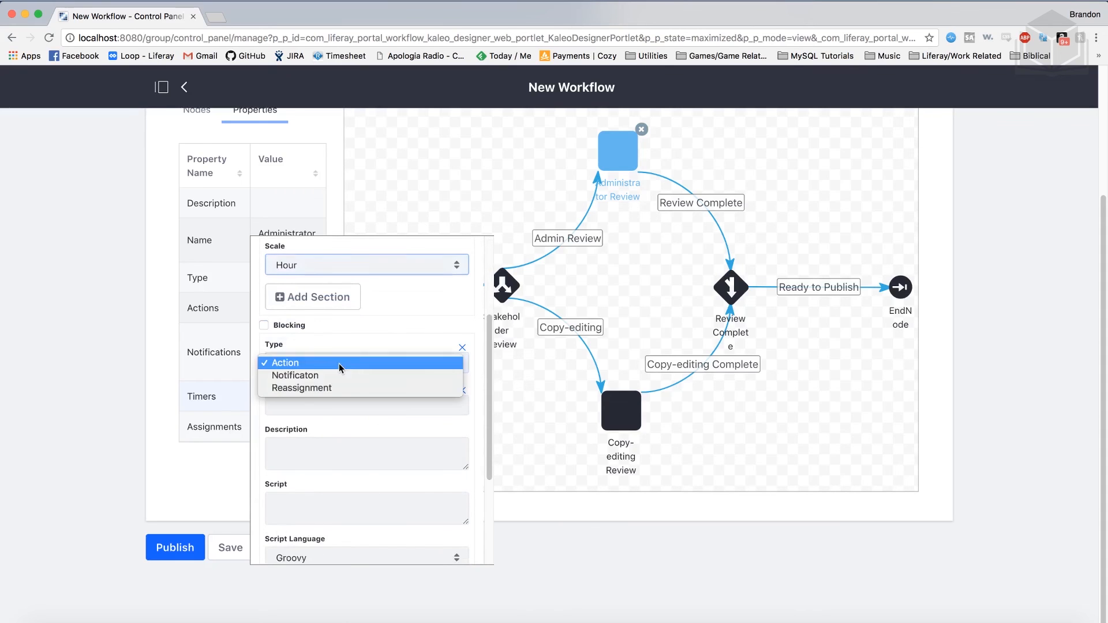
left_click(370, 378)
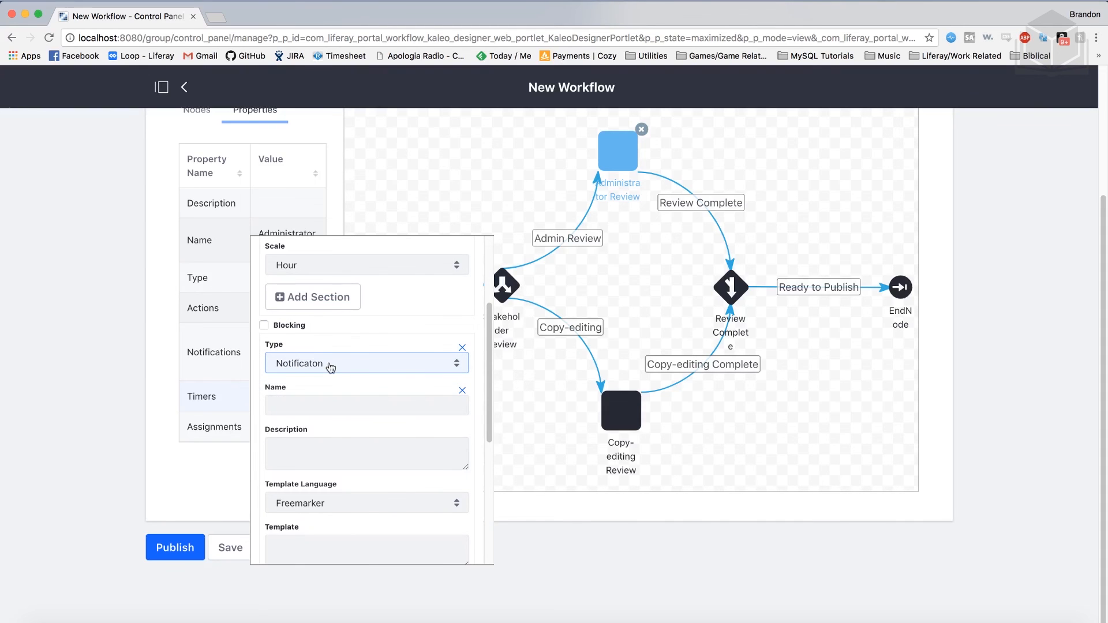
scroll(331, 366, "down", 2)
scroll(387, 404, "down", 2)
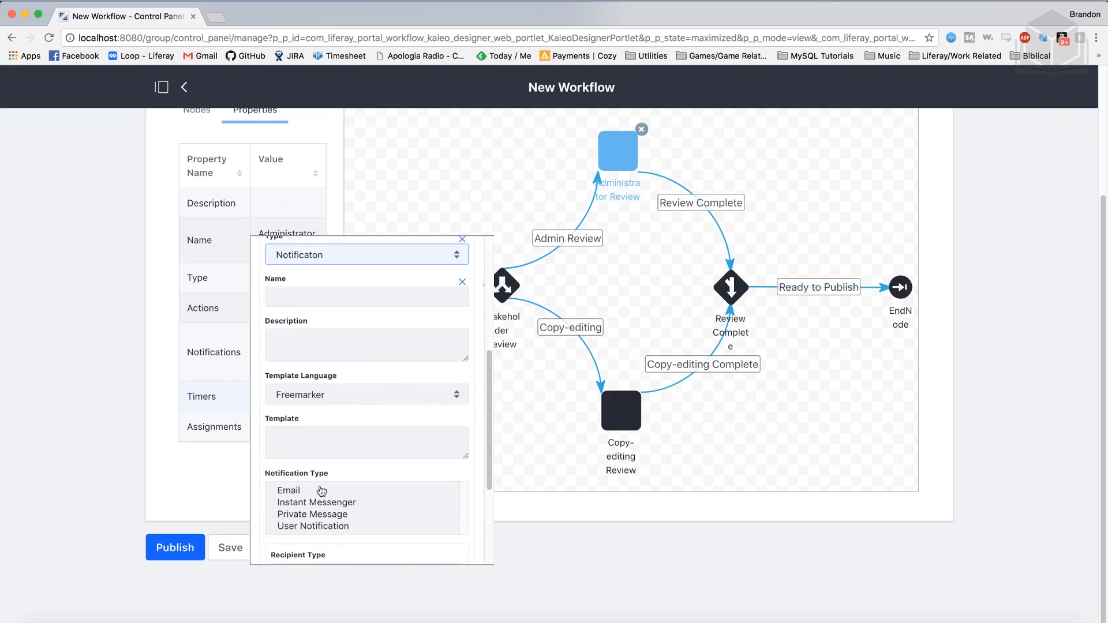
scroll(332, 503, "down", 2)
scroll(369, 491, "down", 1)
scroll(389, 483, "up", 6)
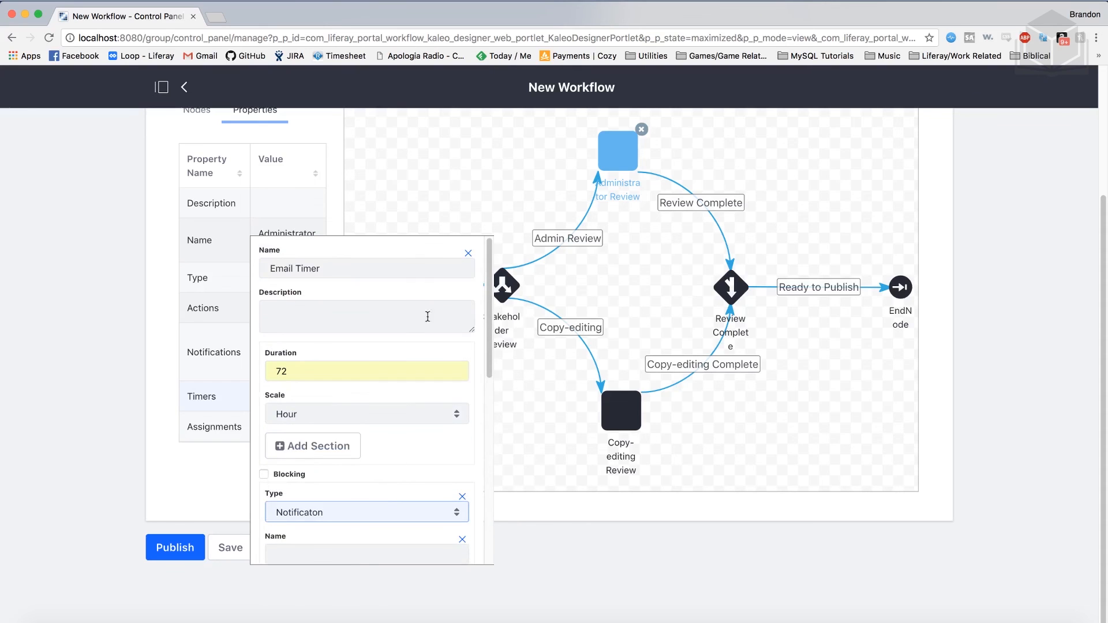
- Remove the unsaved Email Timer section from the Administrator Review task's timers
left_click(468, 254)
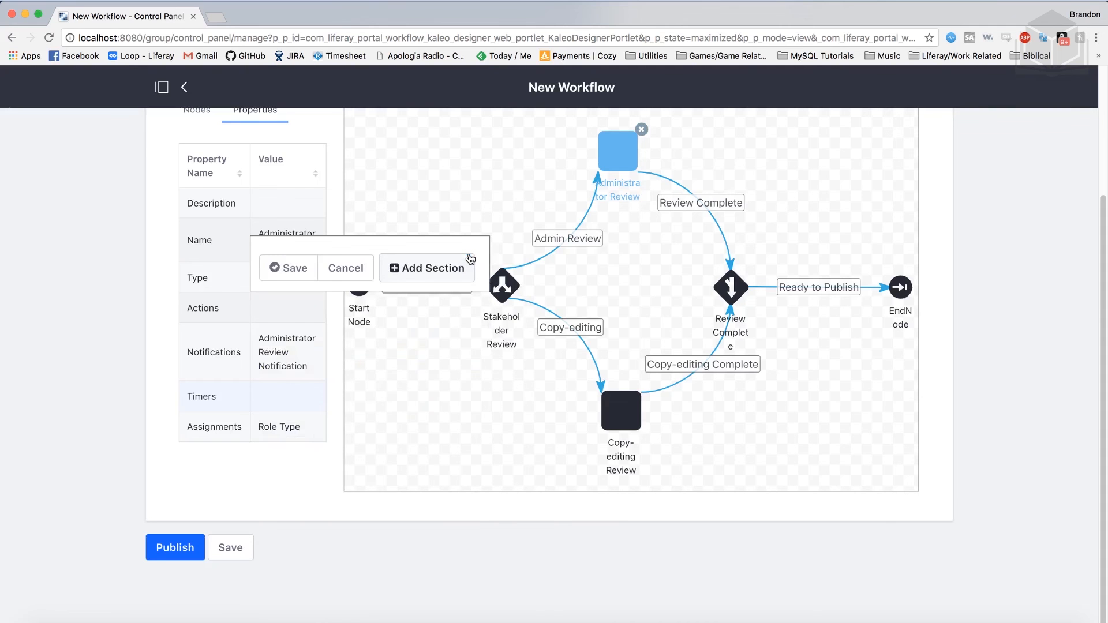
left_click(421, 359)
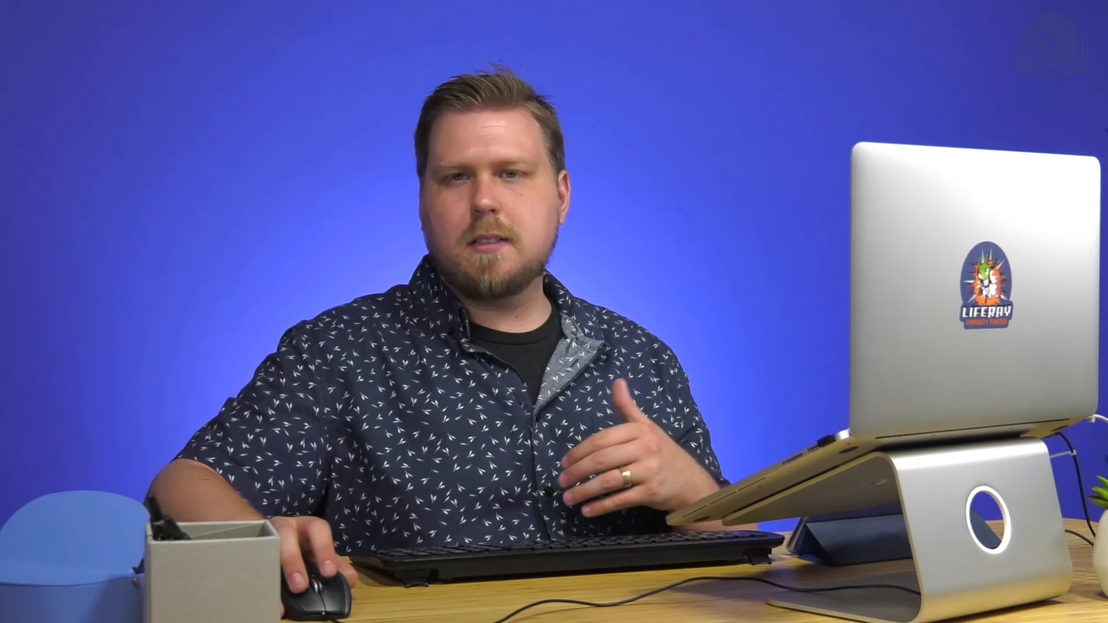